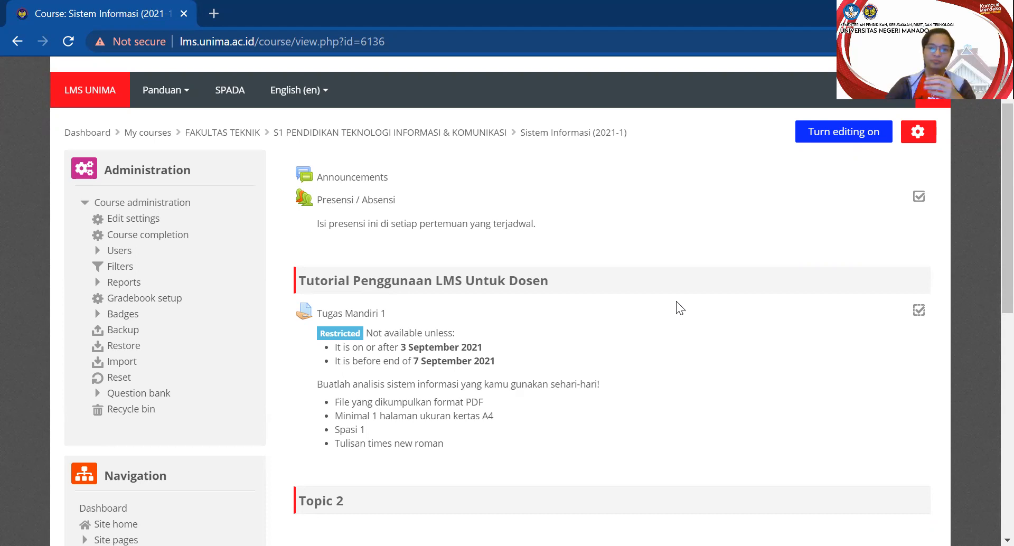
Turn on course editing and start adding a Forum activity to the Tutorial Penggunaan LMS Untuk Dosen section.
left_click(799, 139)
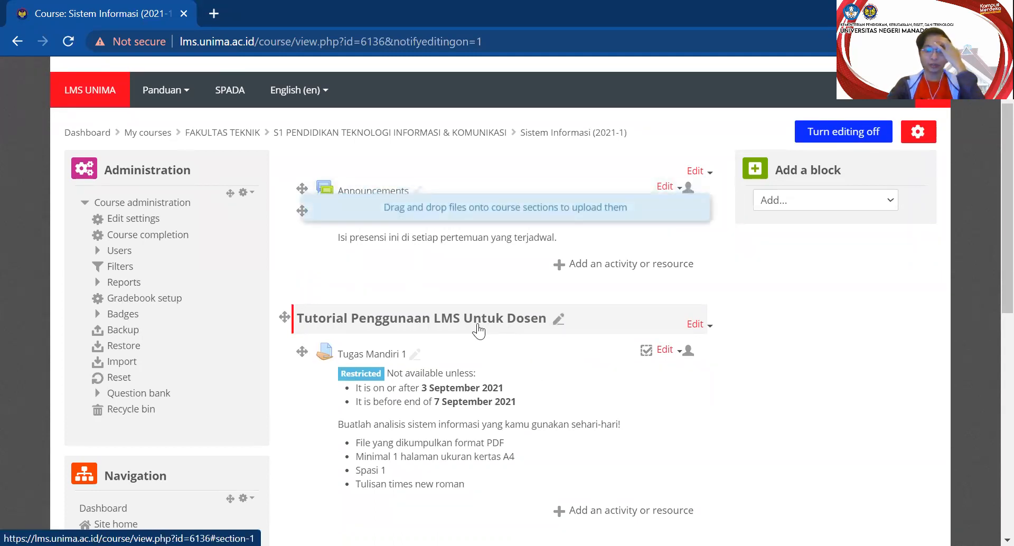
scroll(478, 325, "down", 1)
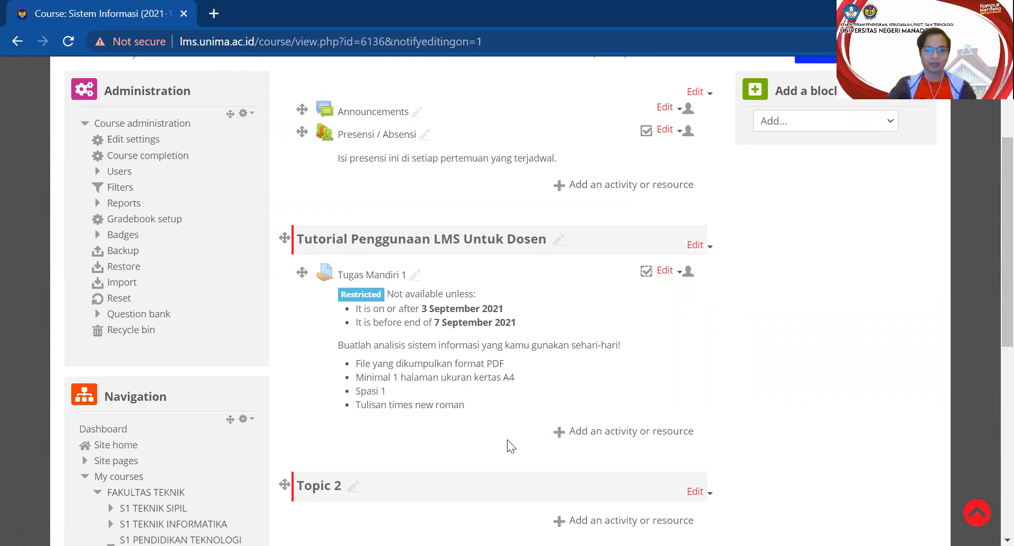
left_click(586, 432)
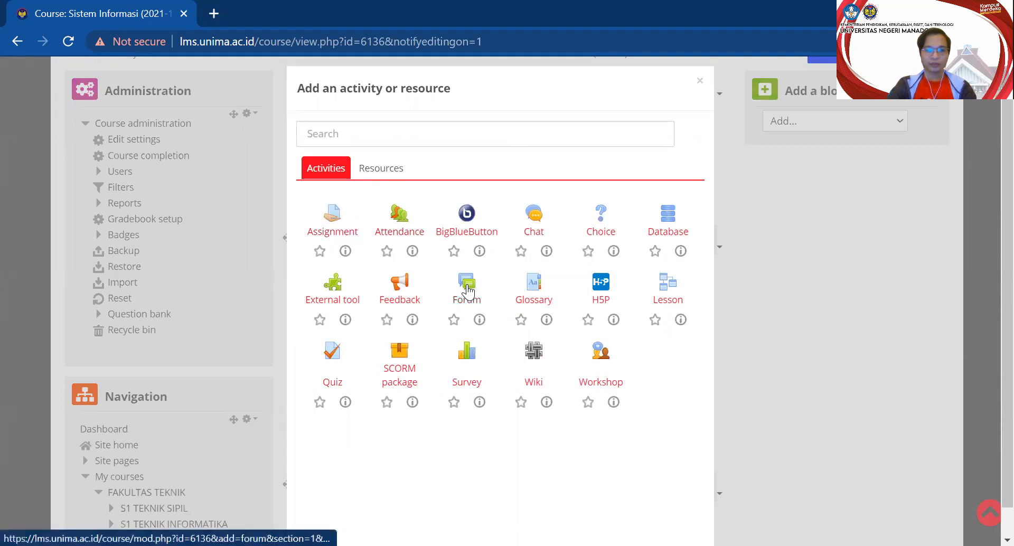
left_click(468, 290)
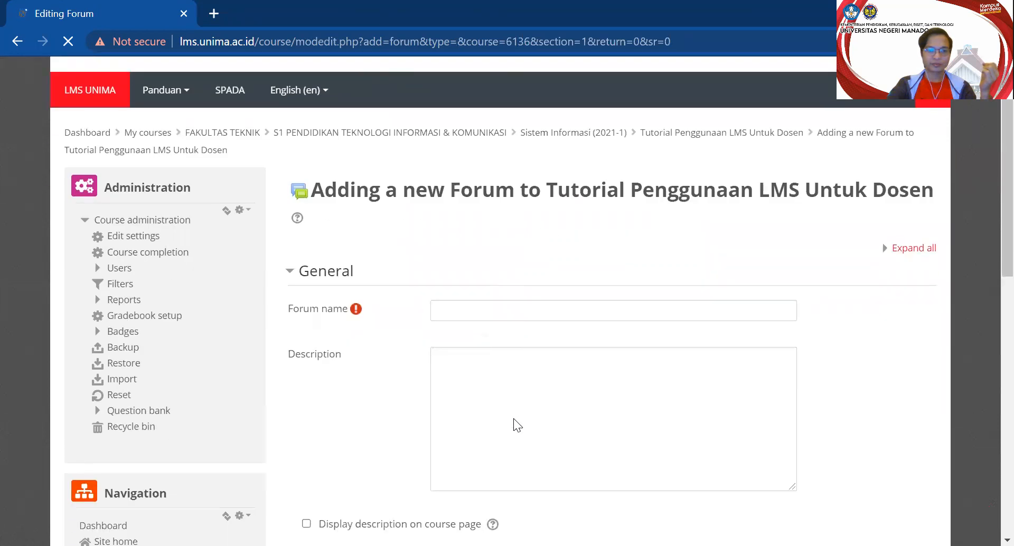
Name the new forum "Diskusi Pengantar Sistem Informasi".
scroll(513, 418, "down", 2)
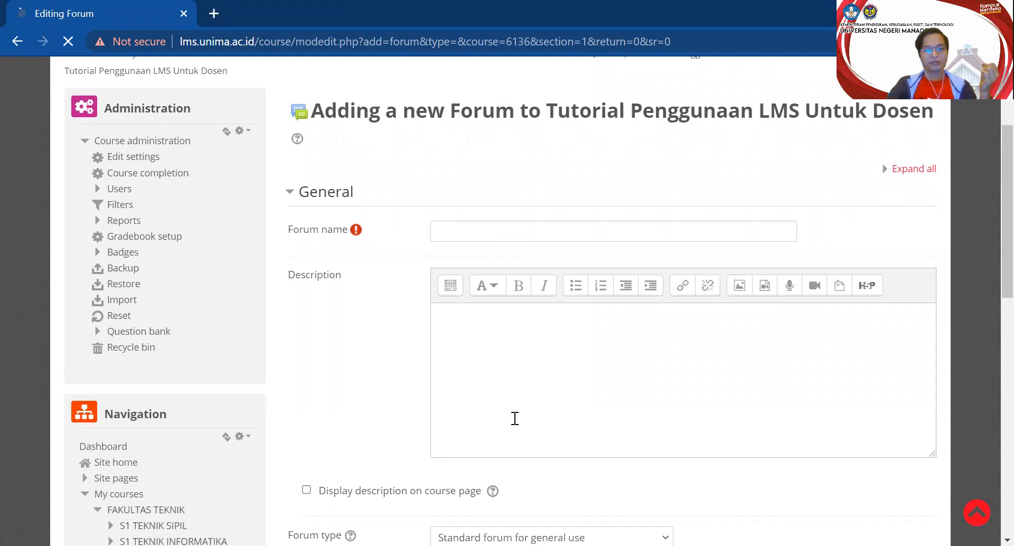
scroll(515, 418, "down", 2)
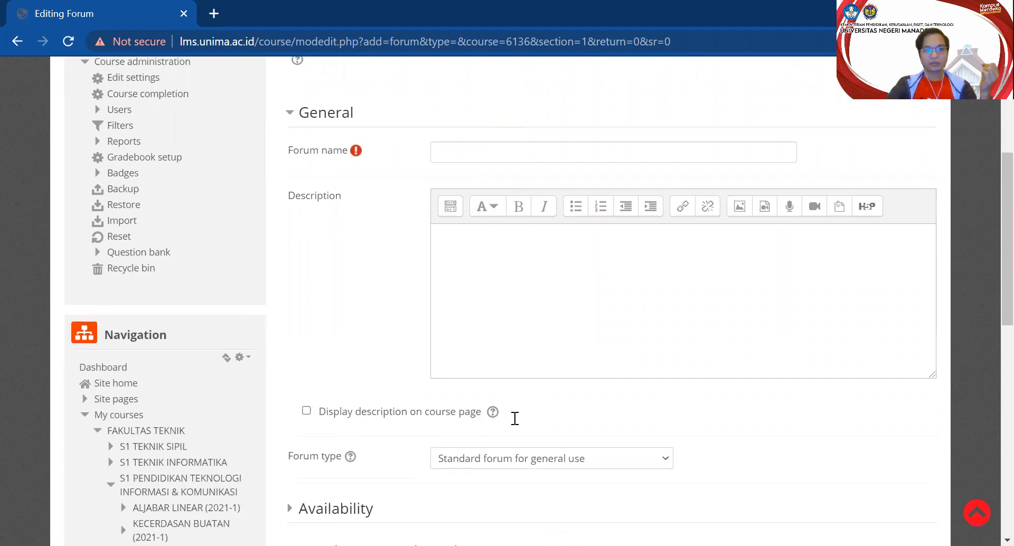
left_click(513, 152)
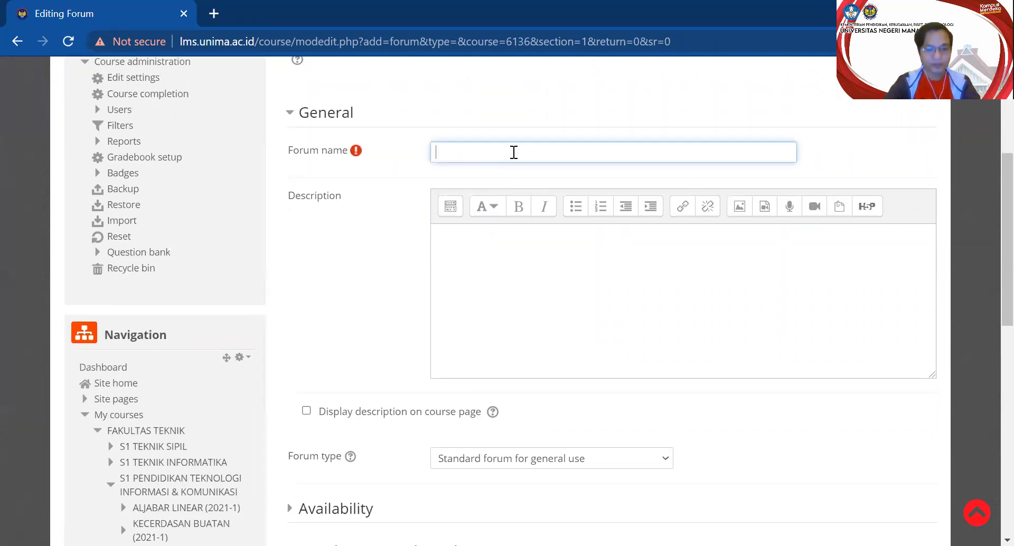
type("D")
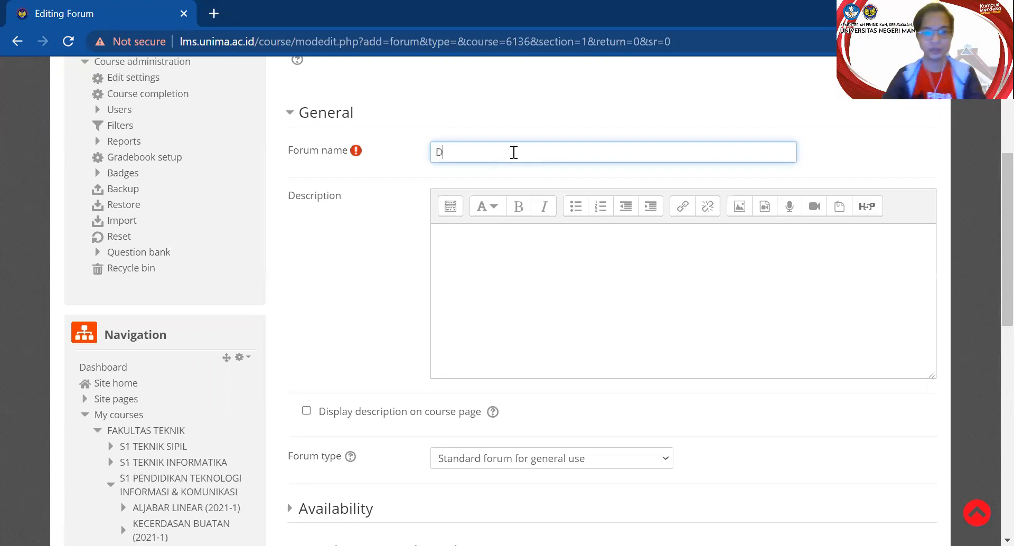
type("iskusi Pengantar ")
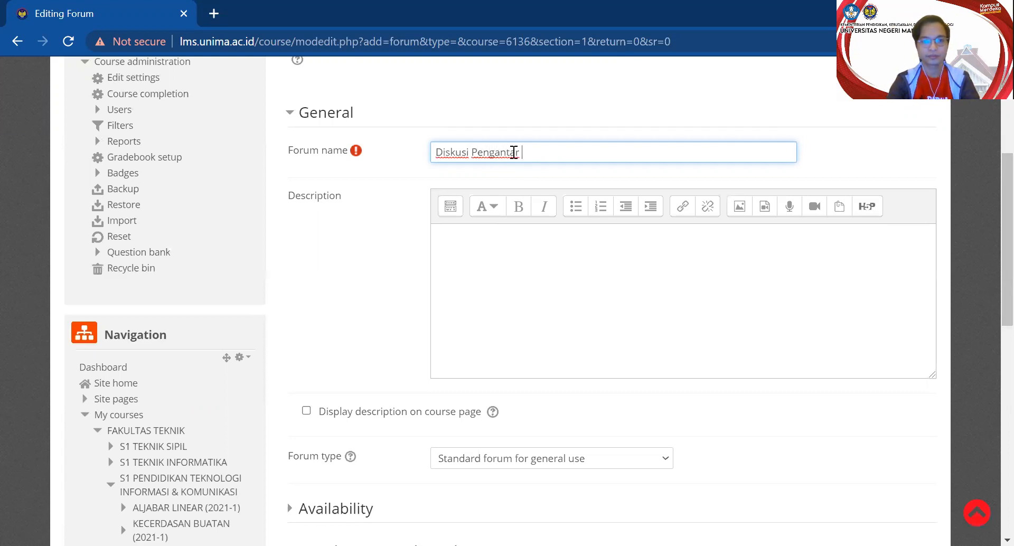
type("Sistem Informasi")
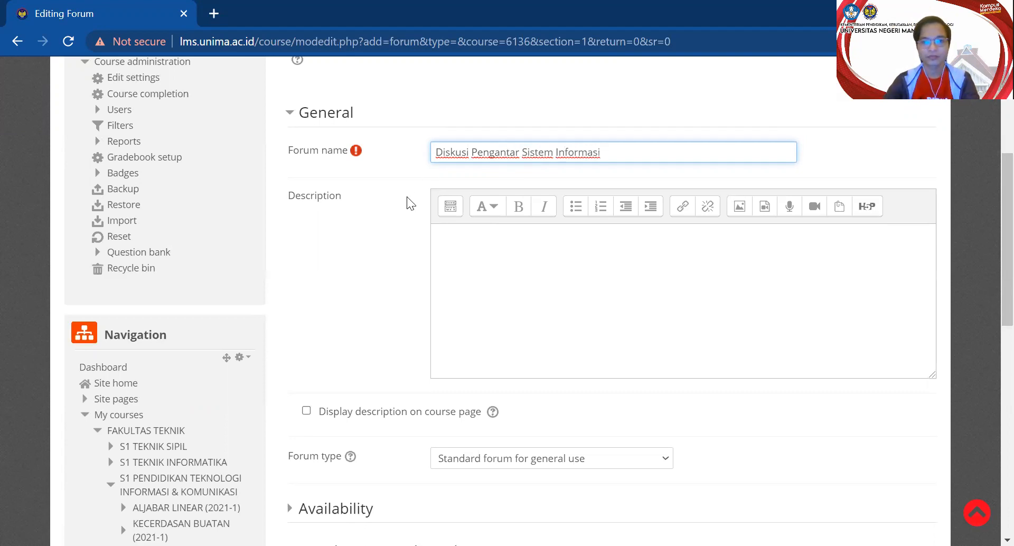
Enable the forum's due date in the Availability settings and set it to 4 September 2021.
scroll(407, 198, "down", 3)
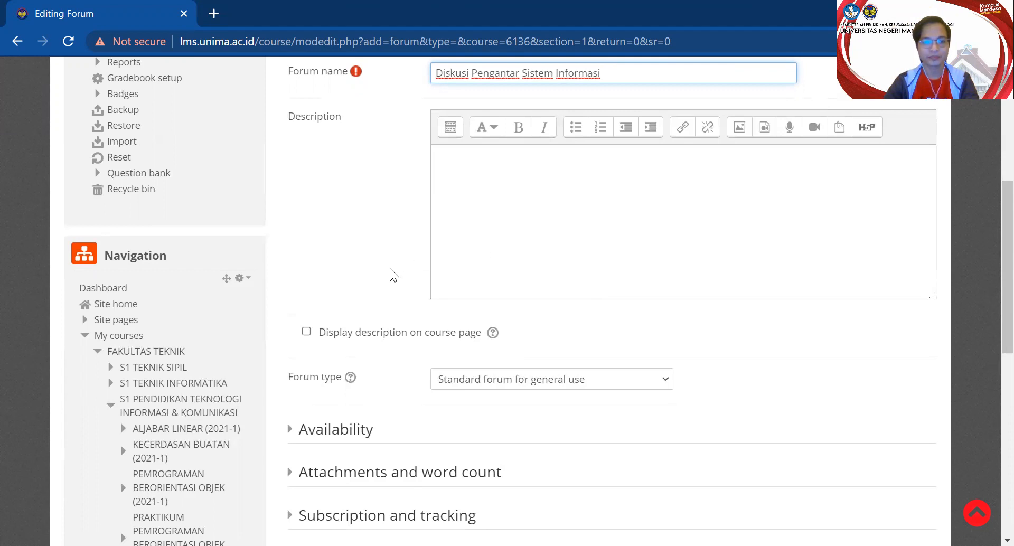
scroll(482, 330, "down", 2)
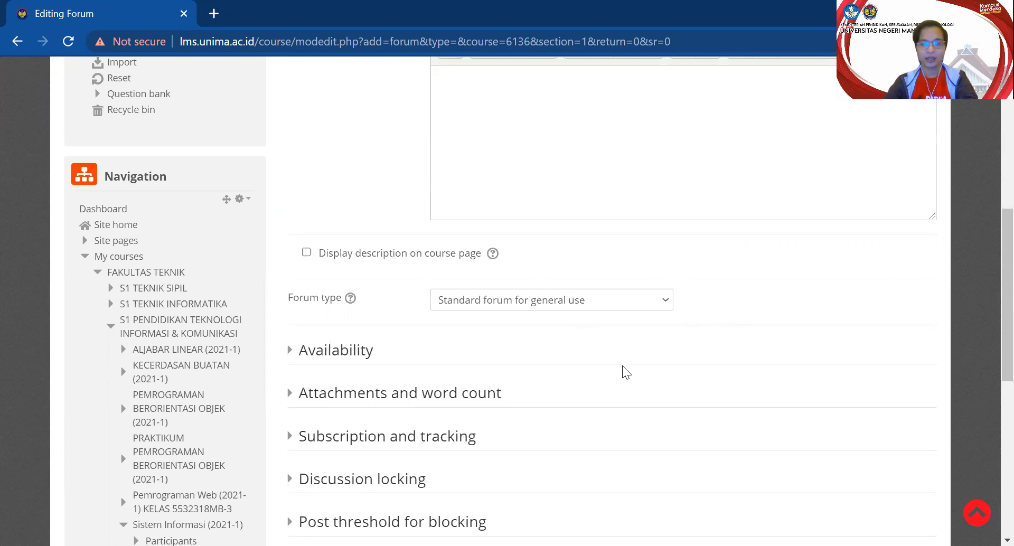
left_click(292, 360)
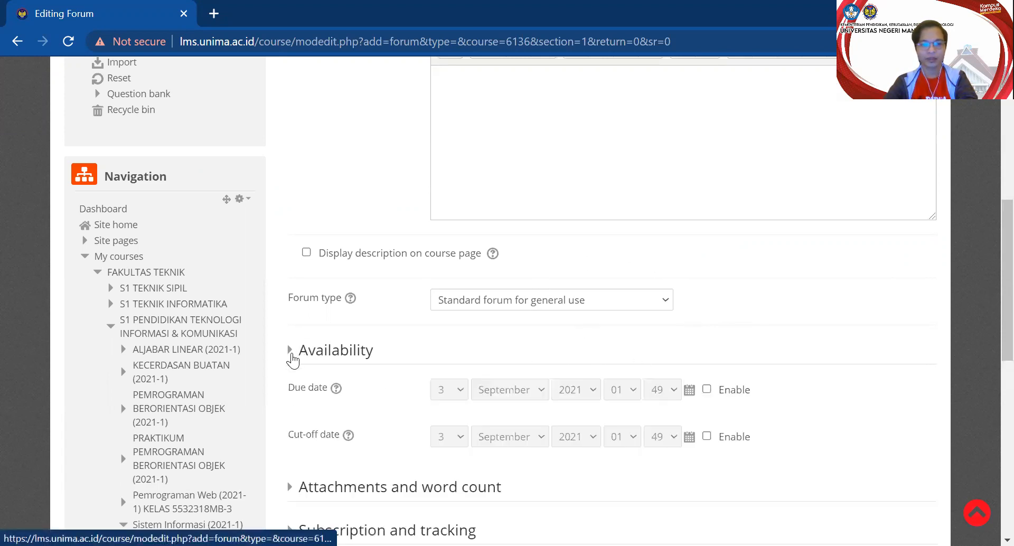
scroll(363, 361, "down", 1)
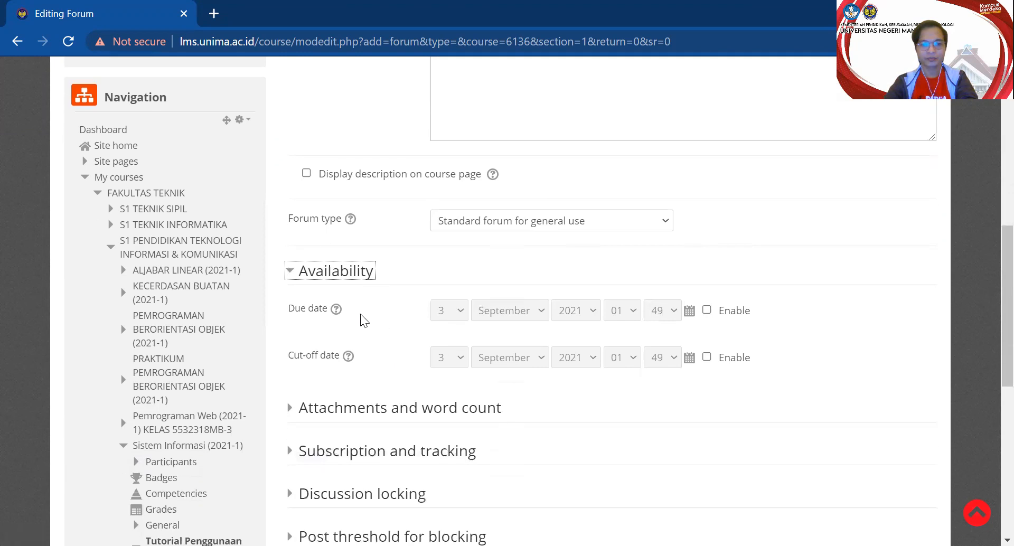
left_click(706, 311)
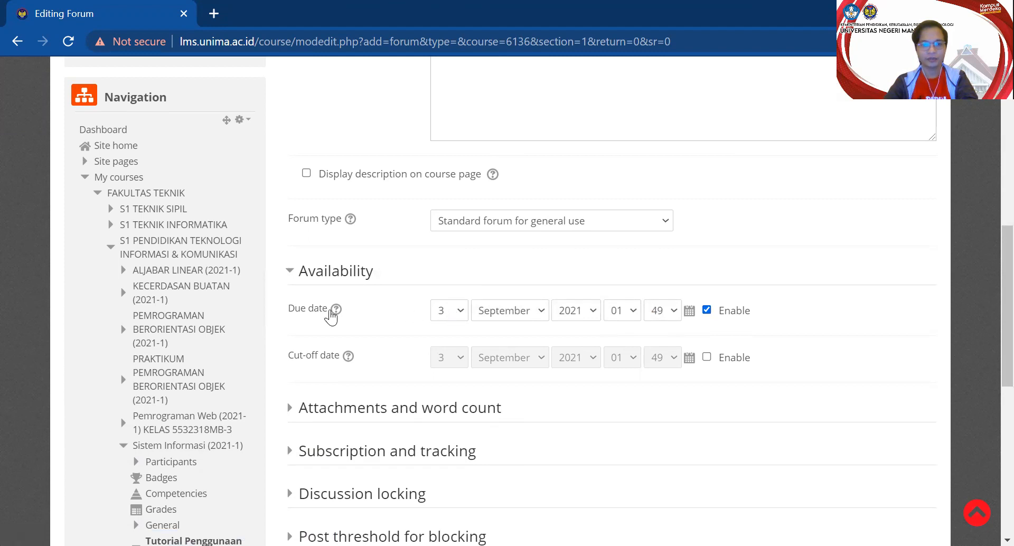
left_click(450, 312)
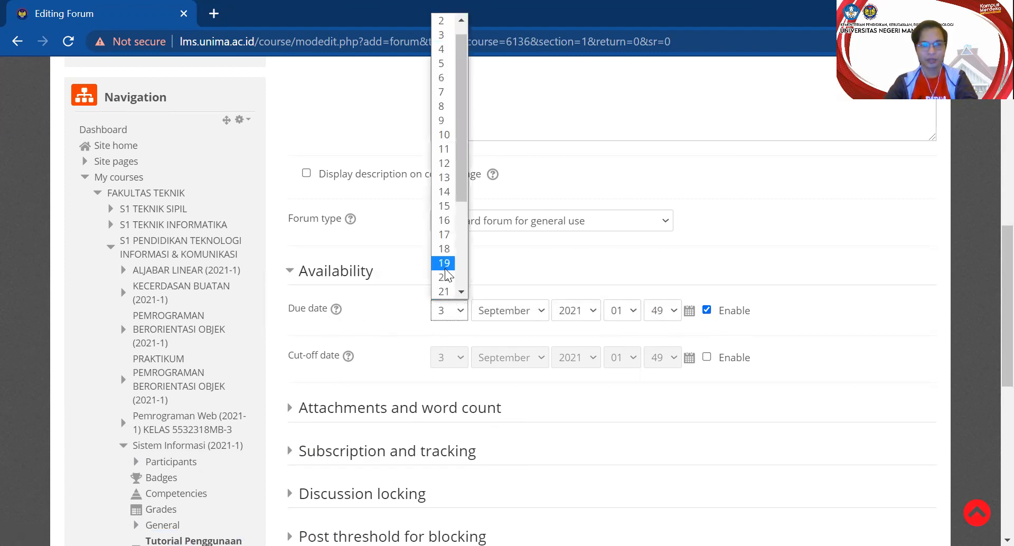
left_click(443, 50)
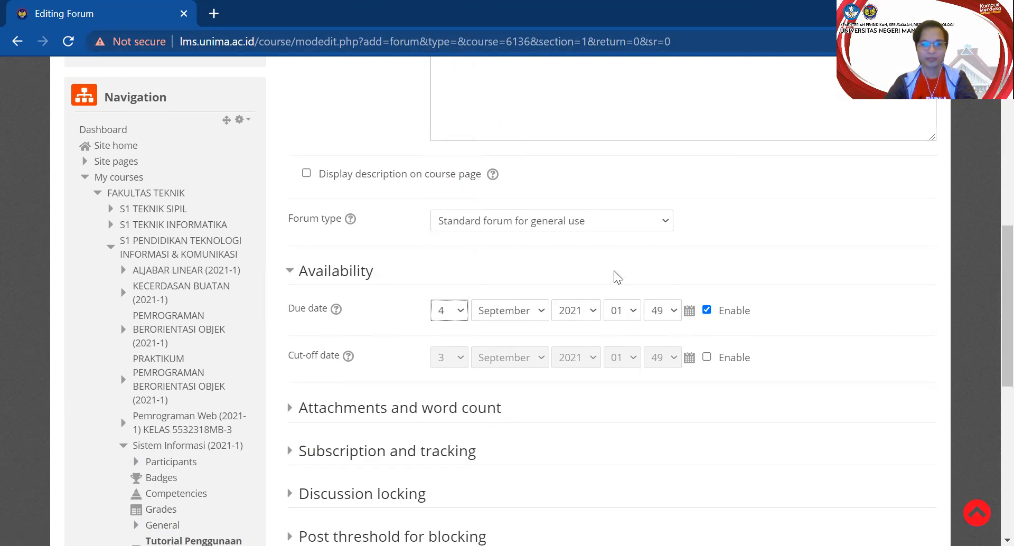
Set the forum's due time to 12:00.
left_click(617, 311)
left_click(617, 191)
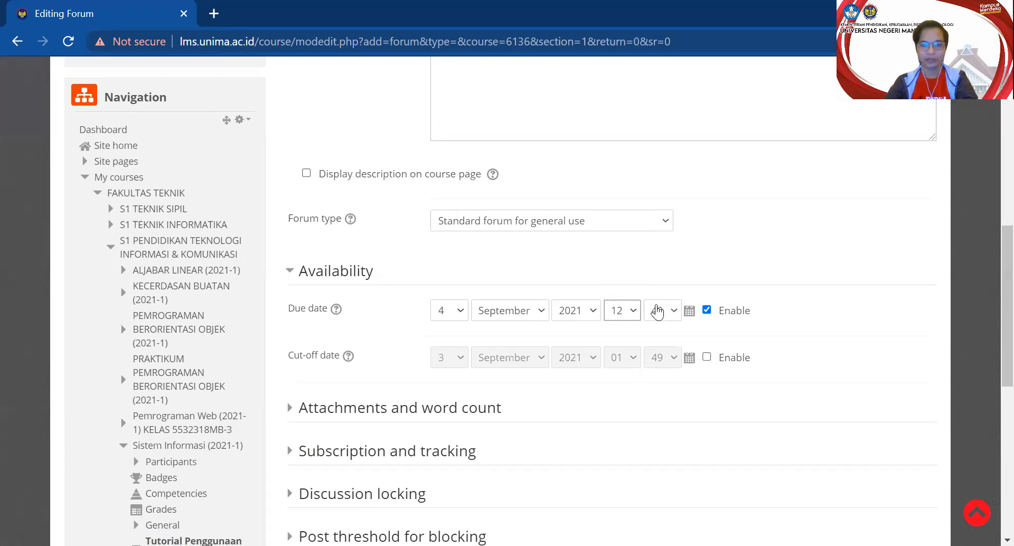
left_click(657, 312)
scroll(661, 190, "up", 10)
scroll(664, 89, "down", 3)
scroll(665, 85, "up", 4)
left_click(663, 25)
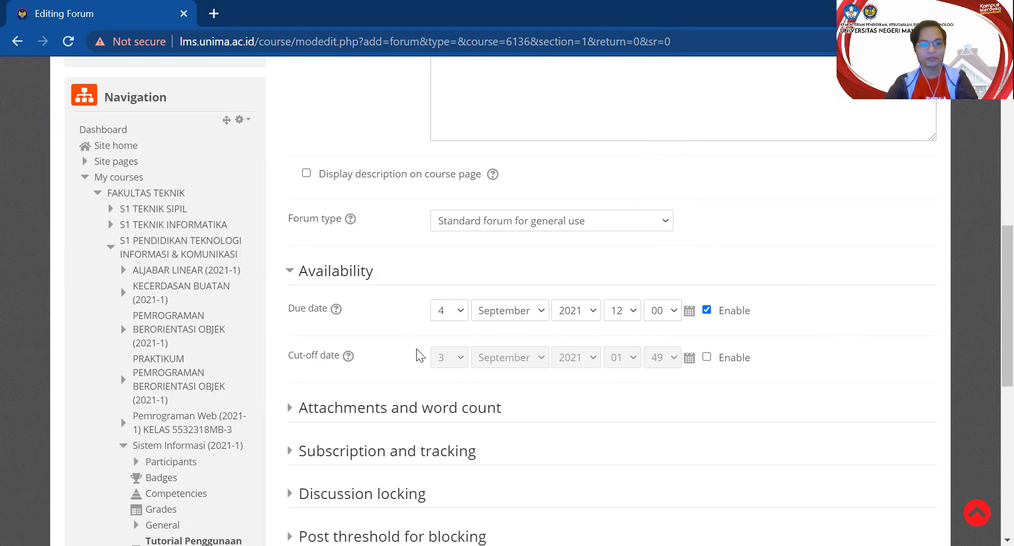
Review the forum's settings for attachments and word count, subscription and tracking, discussion locking, and post threshold for blocking.
scroll(417, 350, "down", 1)
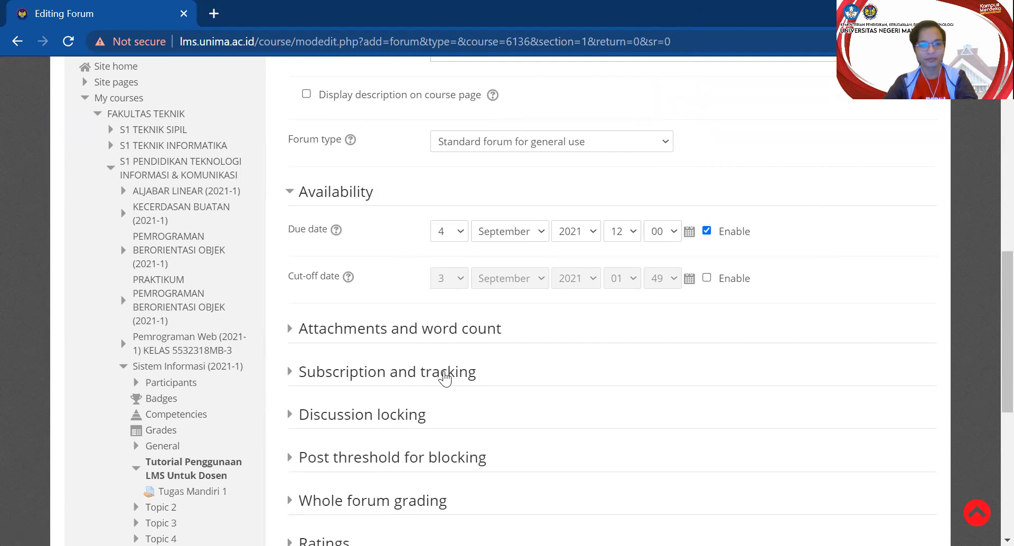
scroll(441, 373, "down", 1)
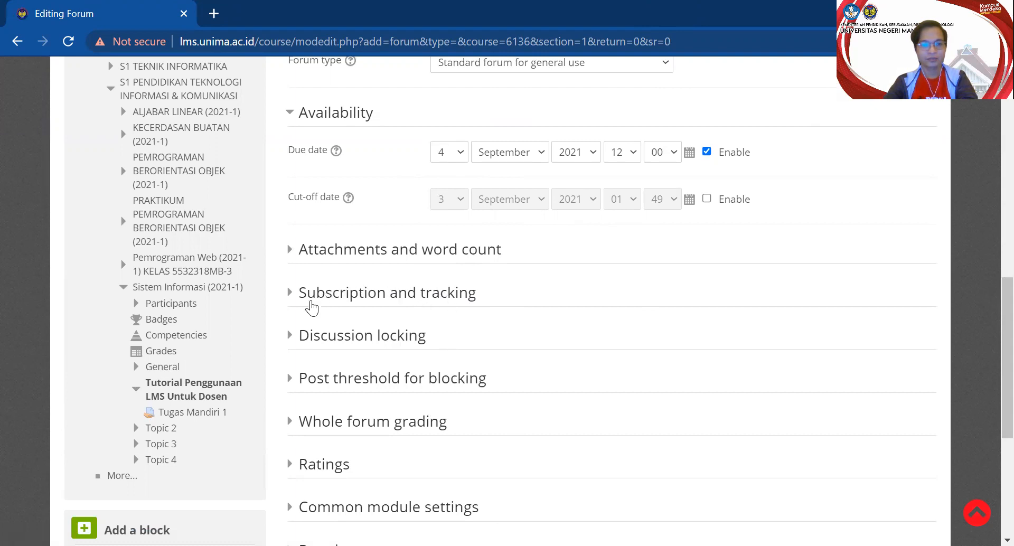
left_click(303, 259)
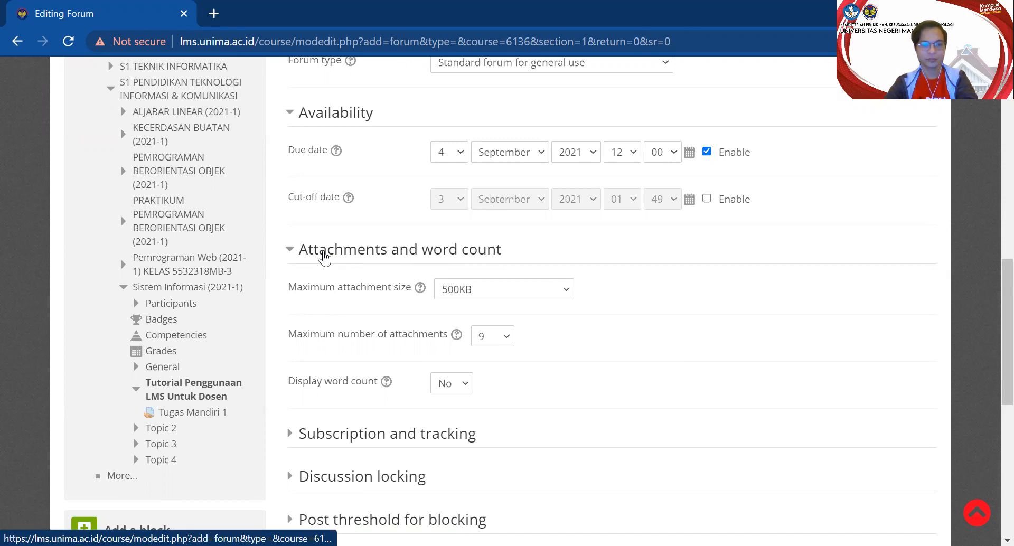
left_click(324, 259)
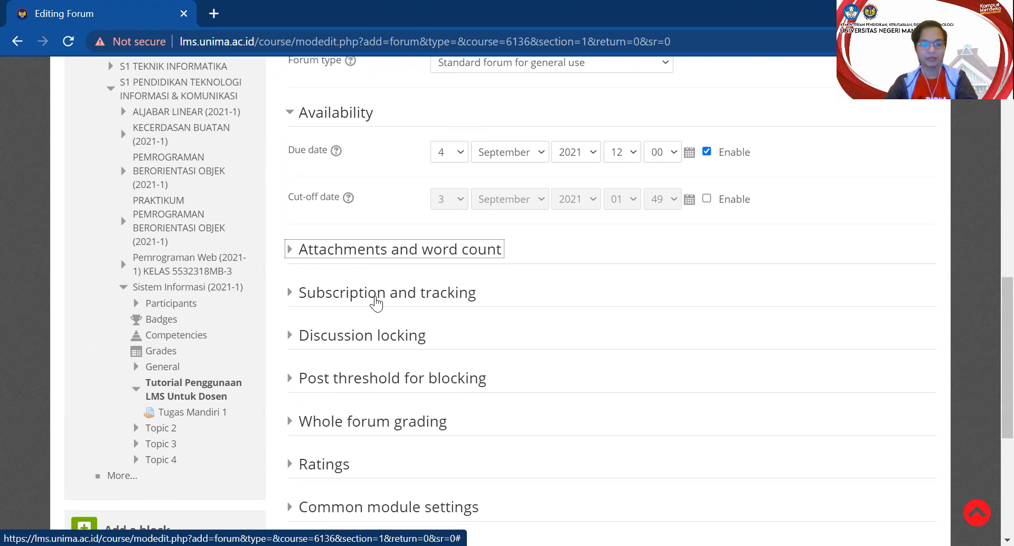
left_click(376, 303)
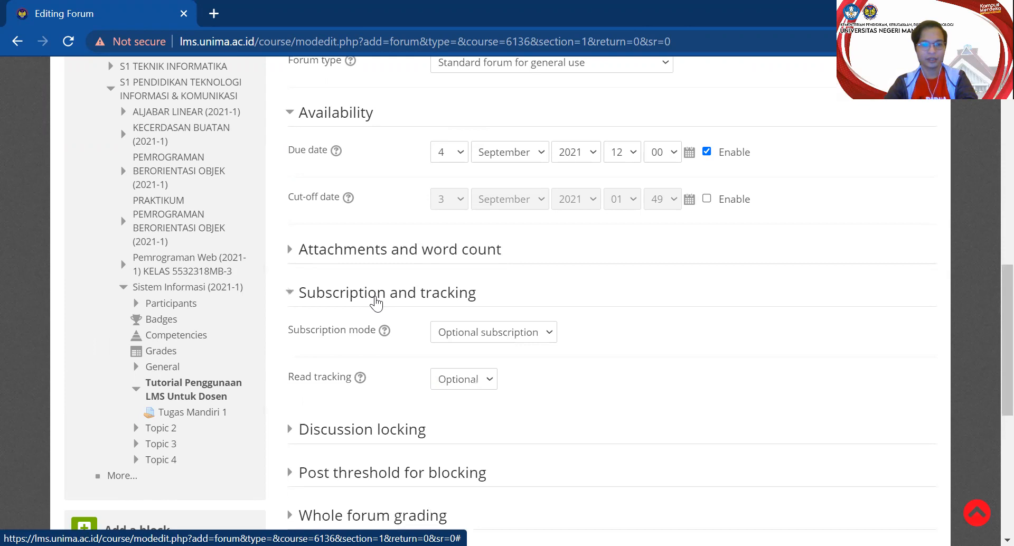
left_click(376, 303)
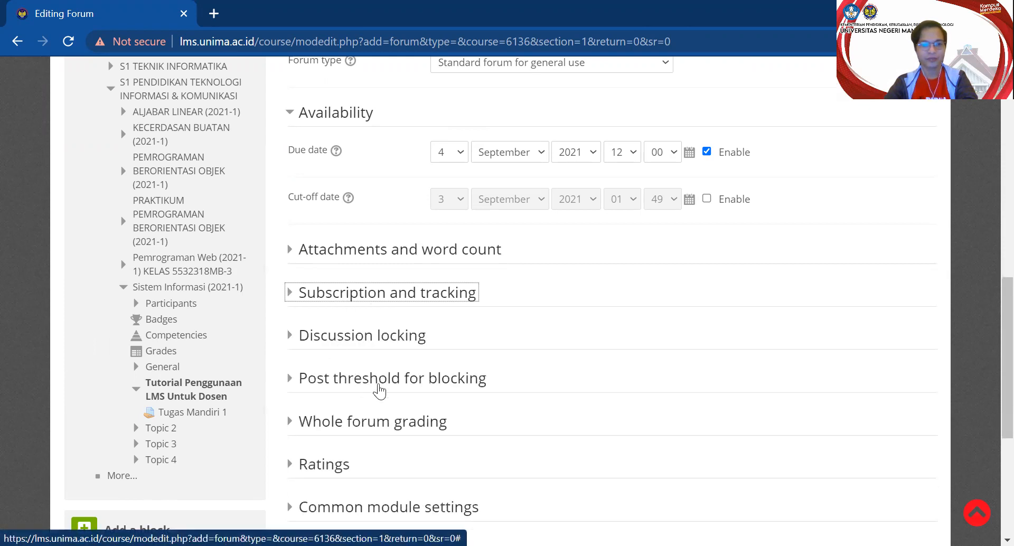
left_click(357, 342)
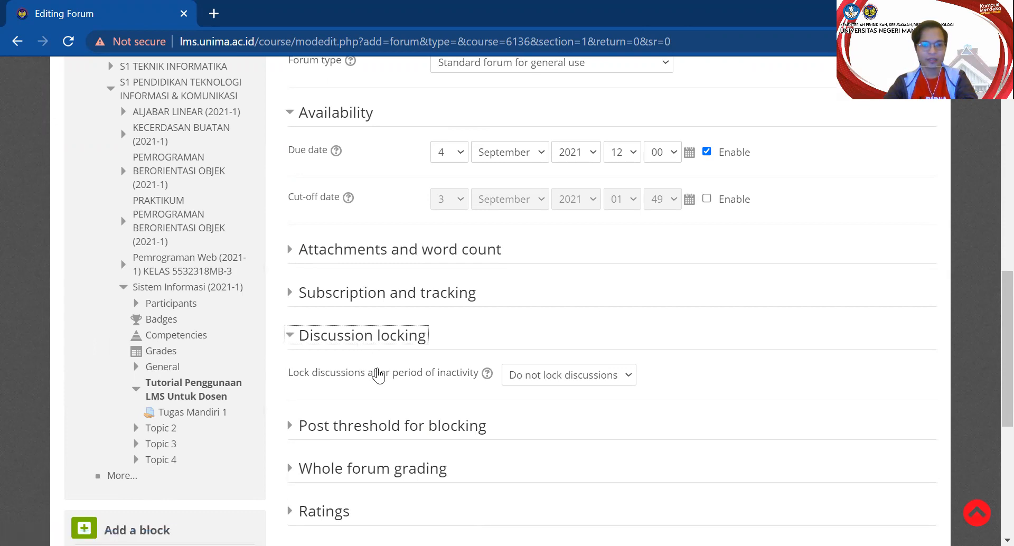
left_click_drag(386, 375, 404, 375)
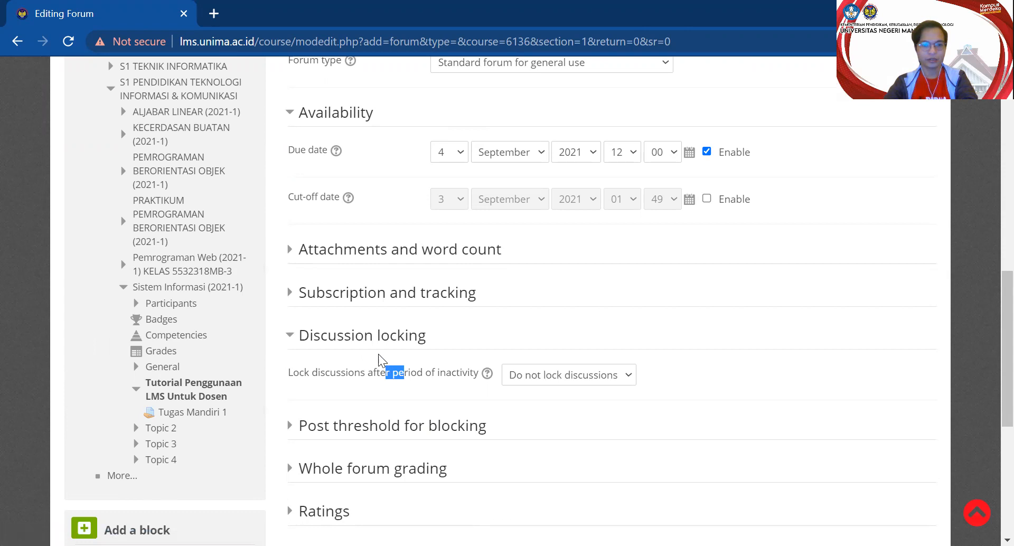
left_click(367, 341)
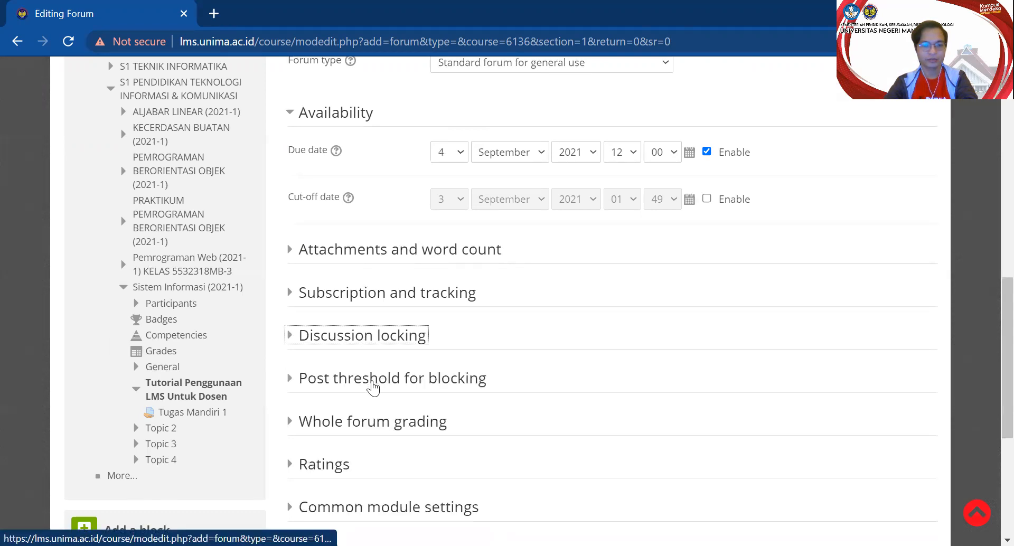
scroll(373, 389, "down", 2)
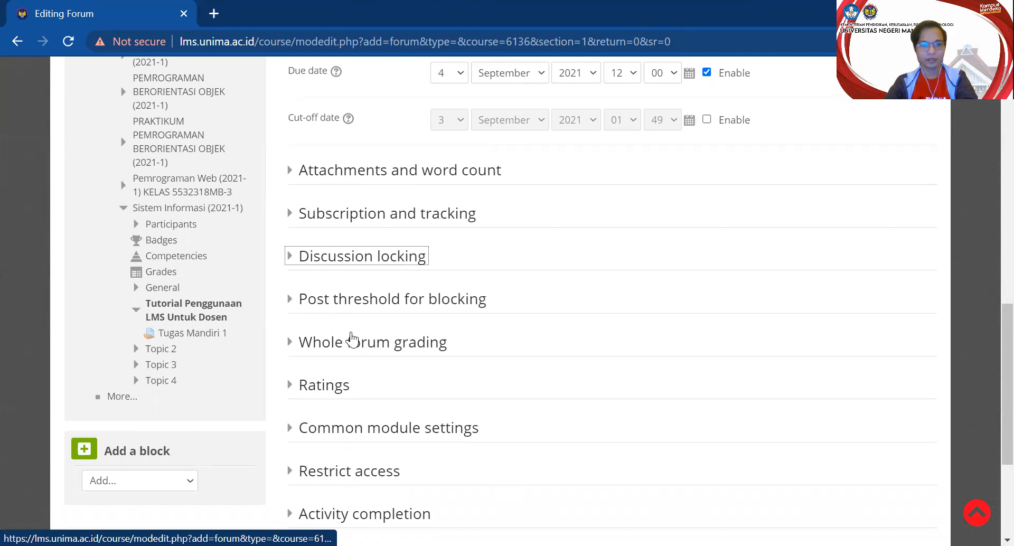
left_click(363, 307)
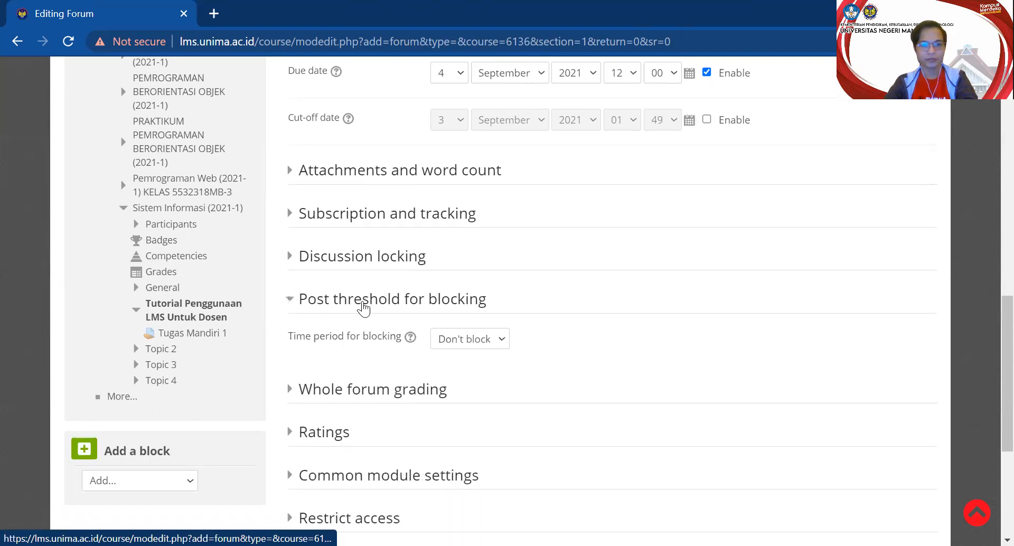
left_click(363, 307)
scroll(485, 420, "down", 1)
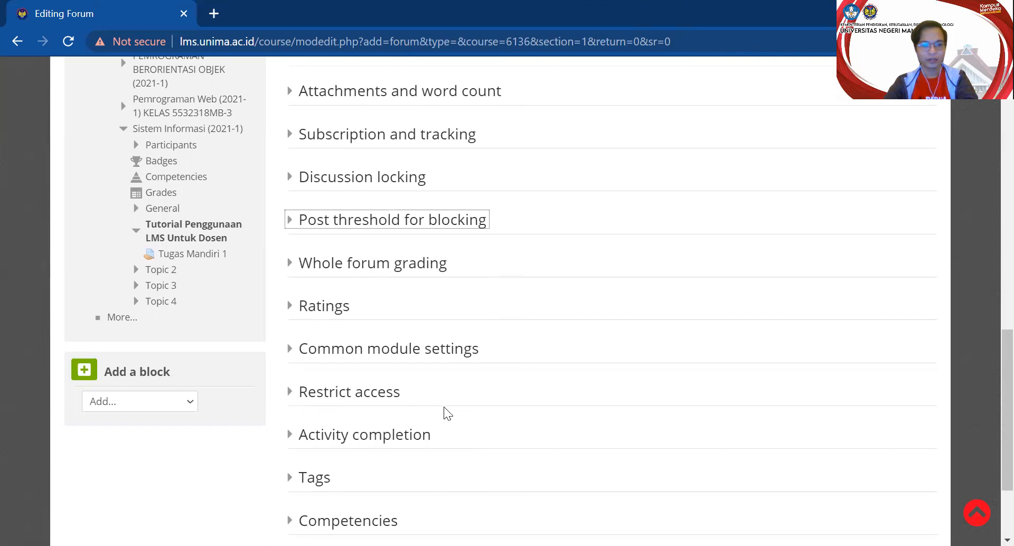
Add a Date restriction to the forum's Restrict access settings.
left_click(333, 396)
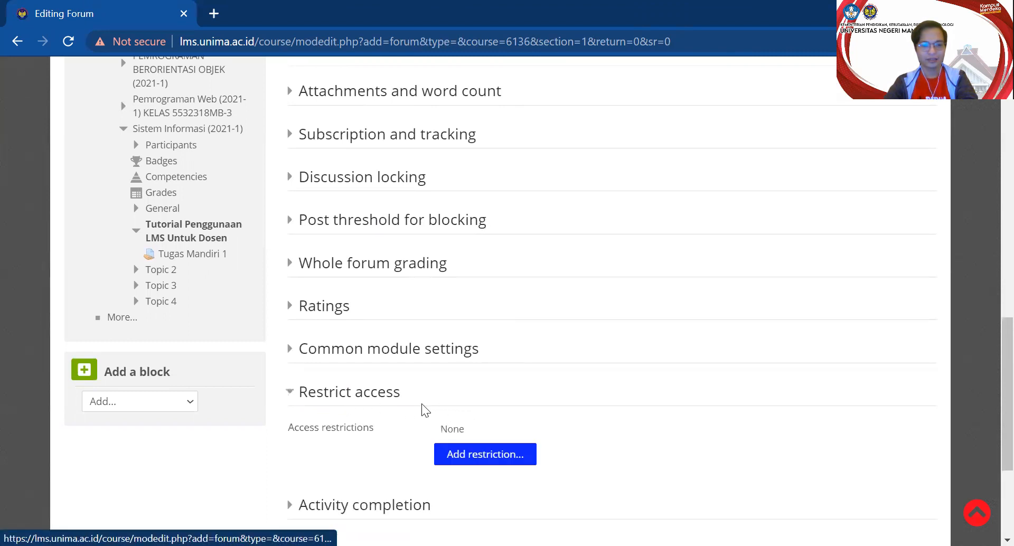
scroll(422, 403, "up", 1)
scroll(421, 404, "up", 2)
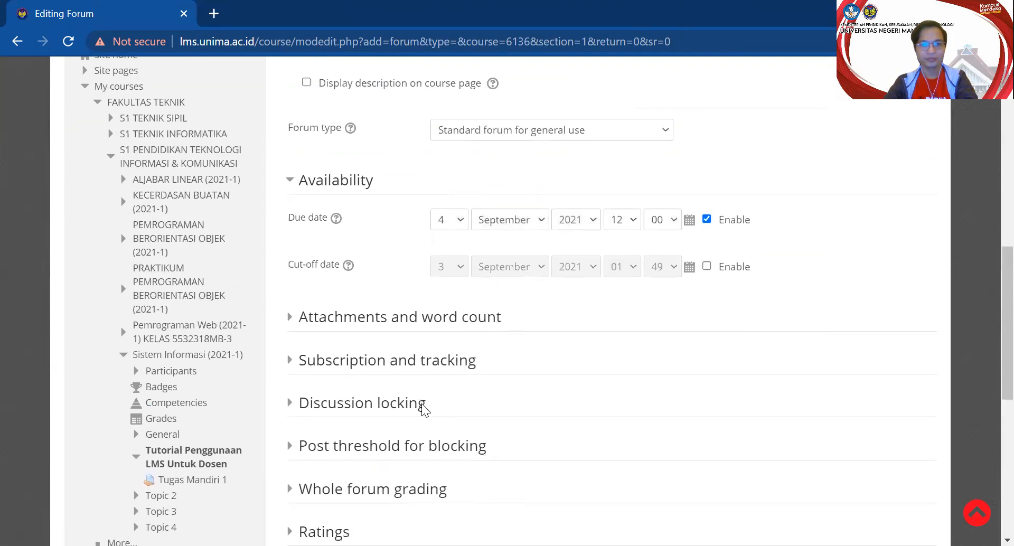
scroll(452, 401, "down", 4)
left_click(465, 376)
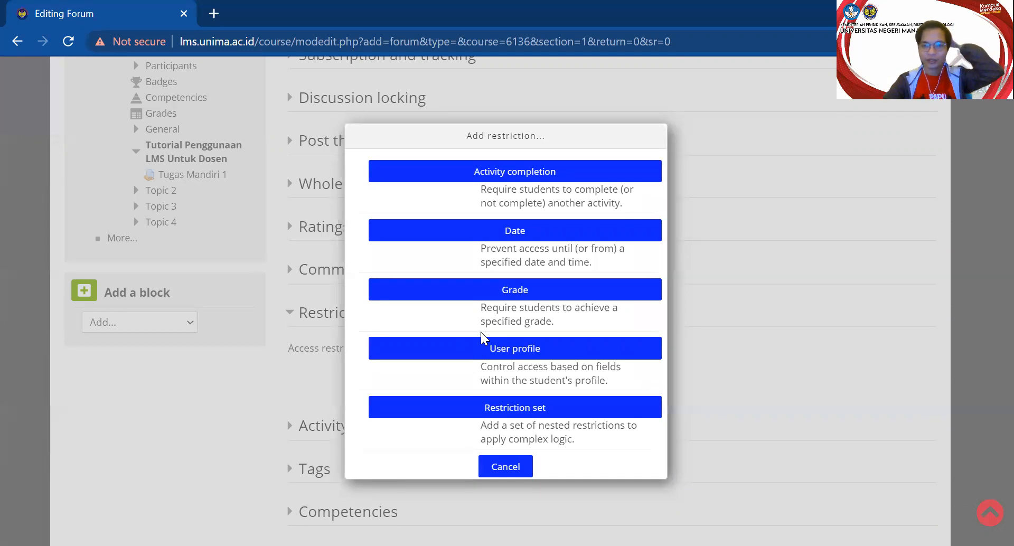
left_click(516, 237)
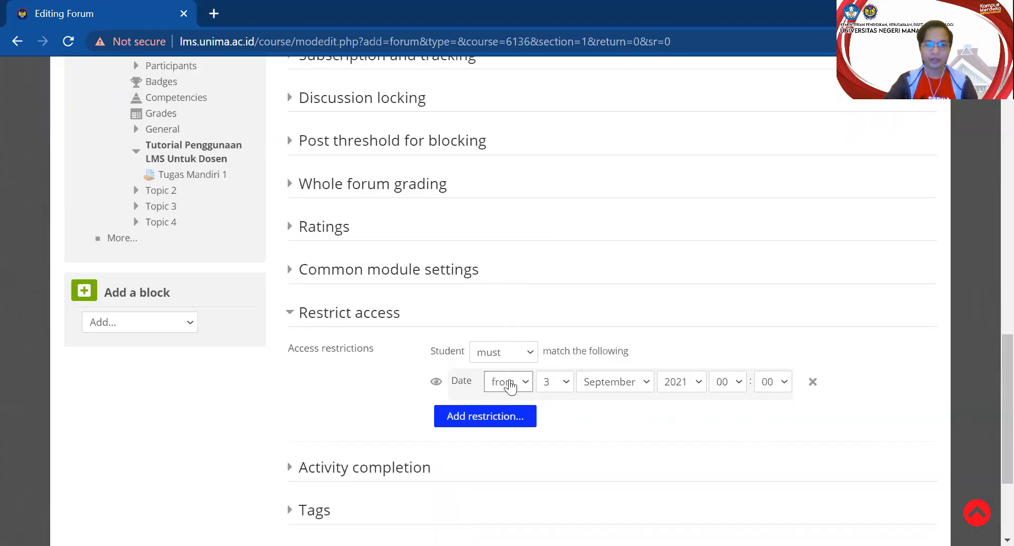
Add a second Date restriction that allows access until 4 September 2021 at 12:00.
left_click(499, 420)
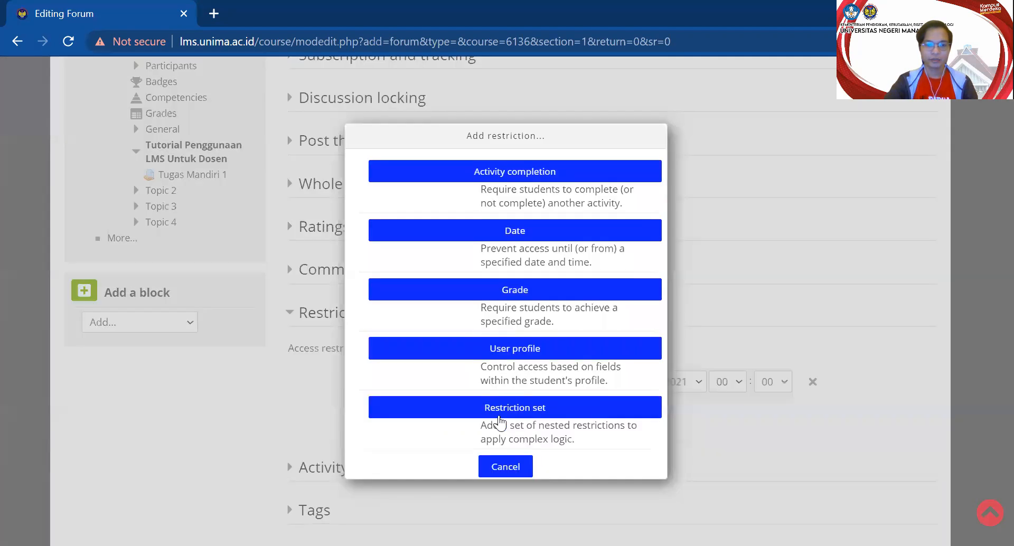
left_click(516, 237)
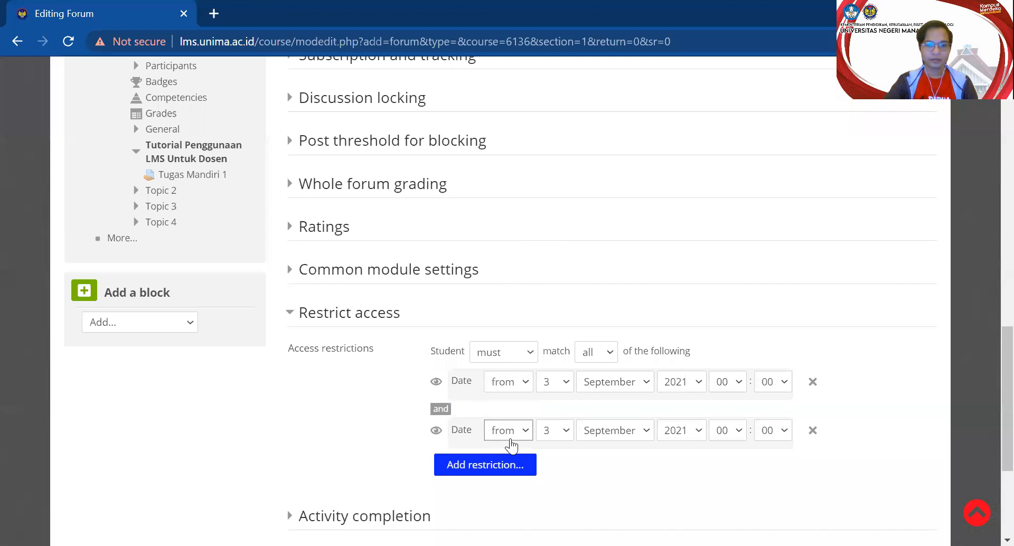
left_click(507, 463)
left_click(550, 432)
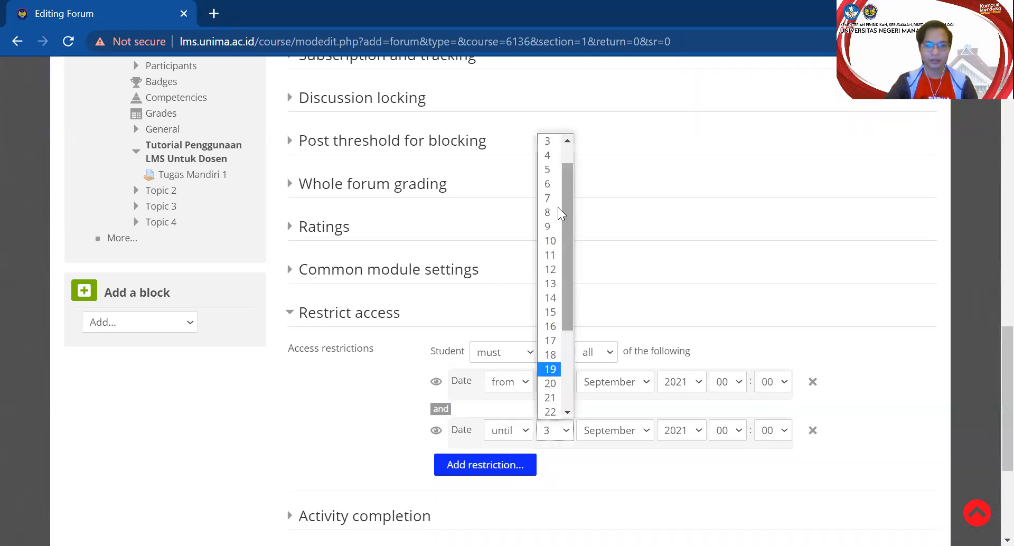
left_click(555, 154)
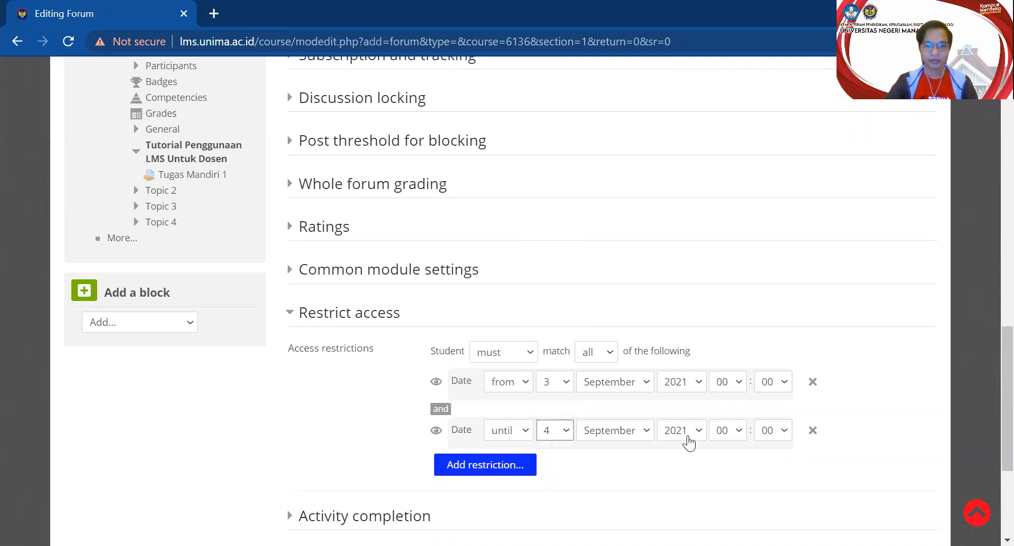
left_click(722, 438)
scroll(732, 356, "down", 2)
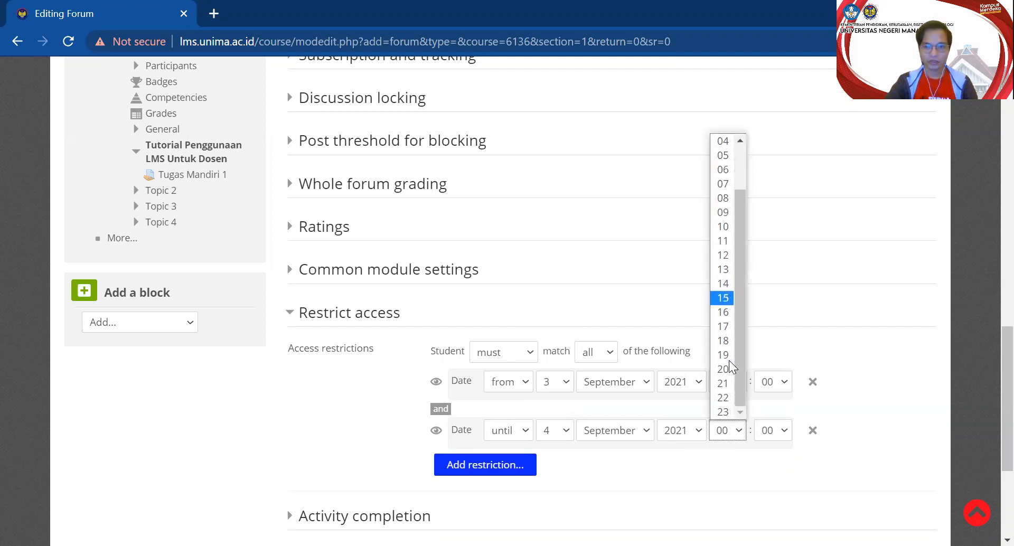
scroll(730, 367, "up", 2)
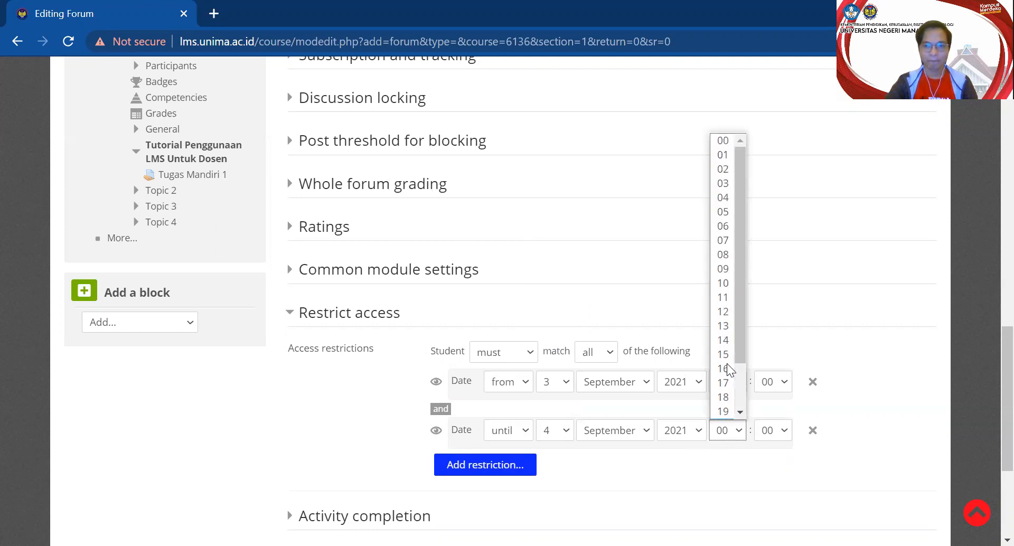
left_click(719, 316)
Set the forum's completion tracking to "Show activity as complete when conditions are met" in the Activity completion settings.
scroll(363, 401, "down", 3)
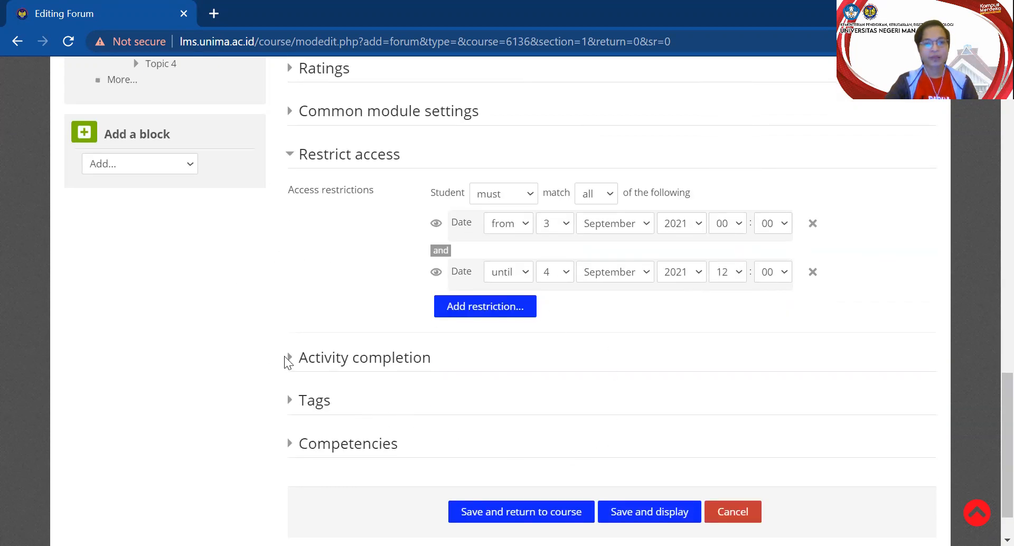
left_click(290, 365)
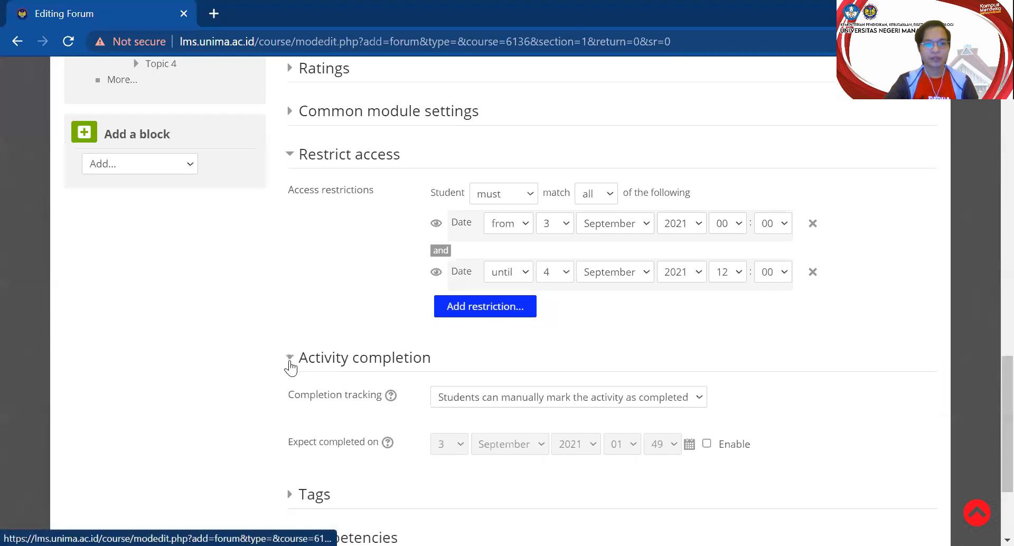
scroll(272, 371, "down", 2)
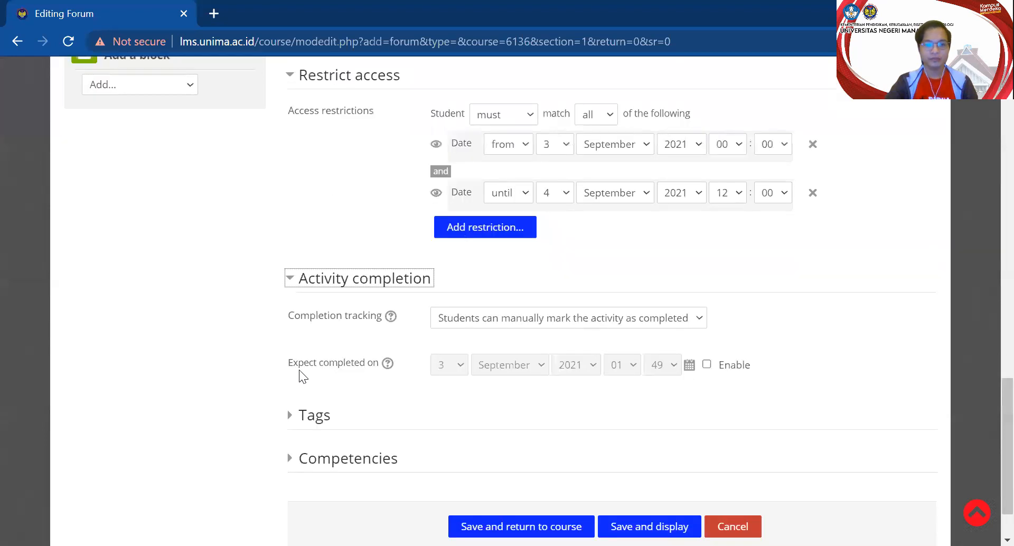
left_click(492, 323)
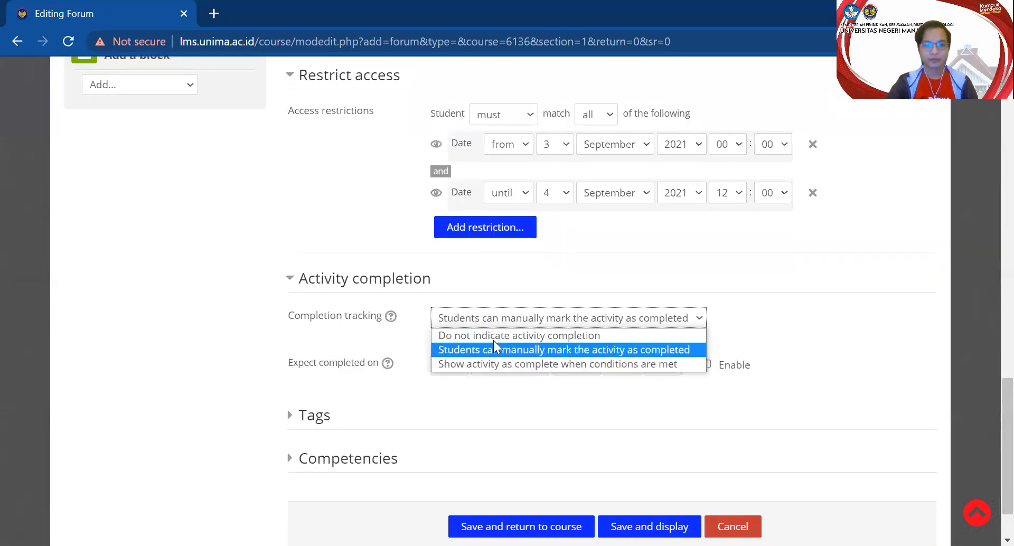
left_click(476, 365)
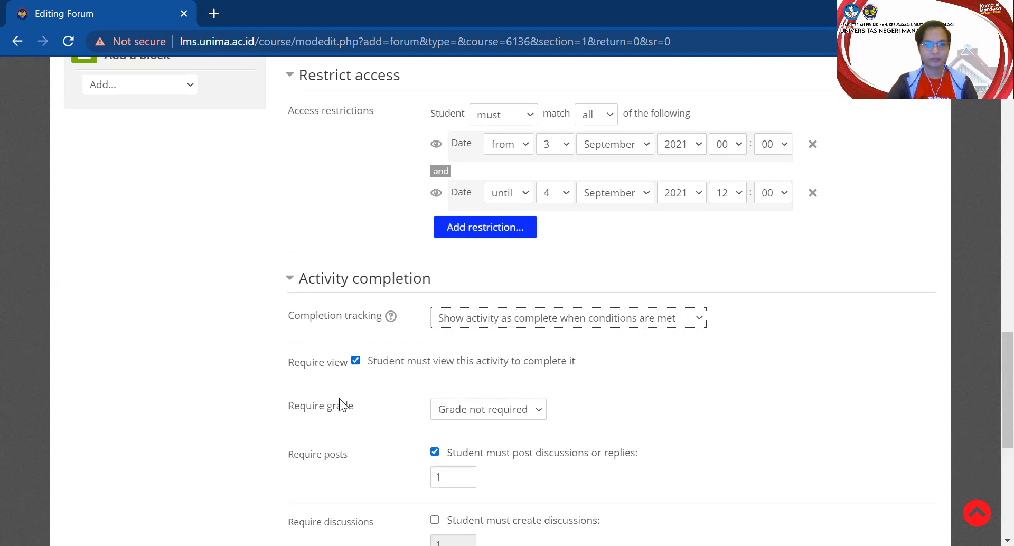
Turn off the completion condition requiring students to view the activity.
scroll(267, 410, "down", 1)
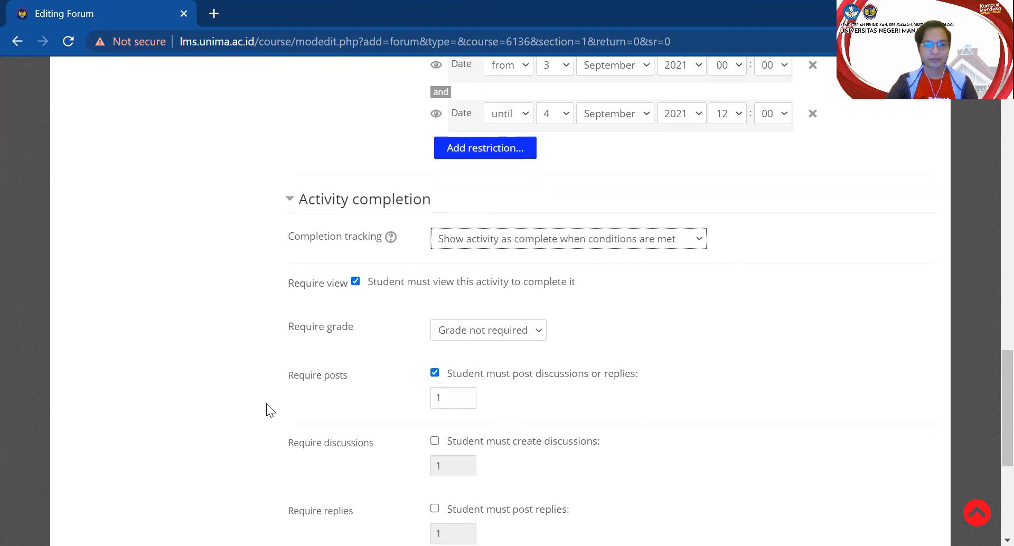
scroll(266, 403, "down", 1)
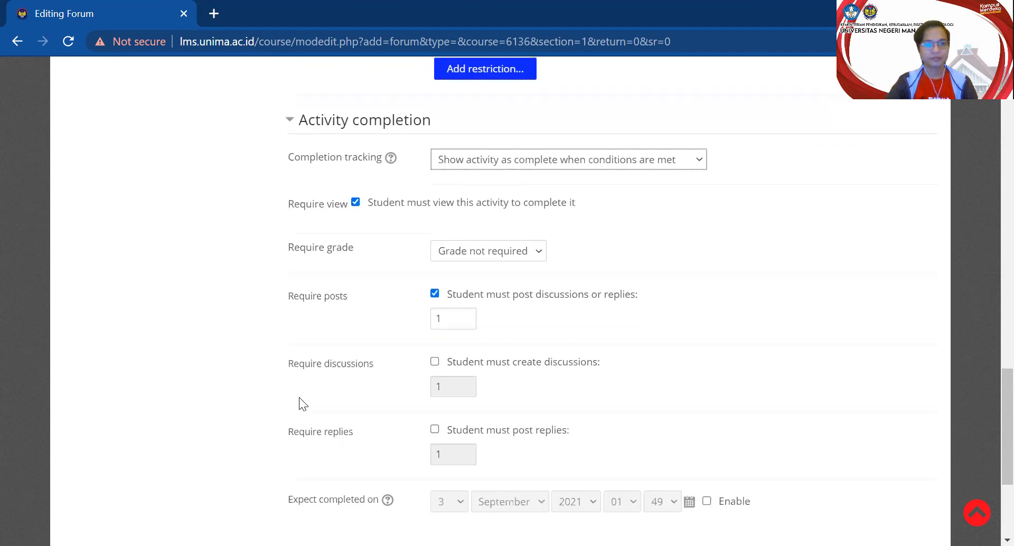
left_click(355, 203)
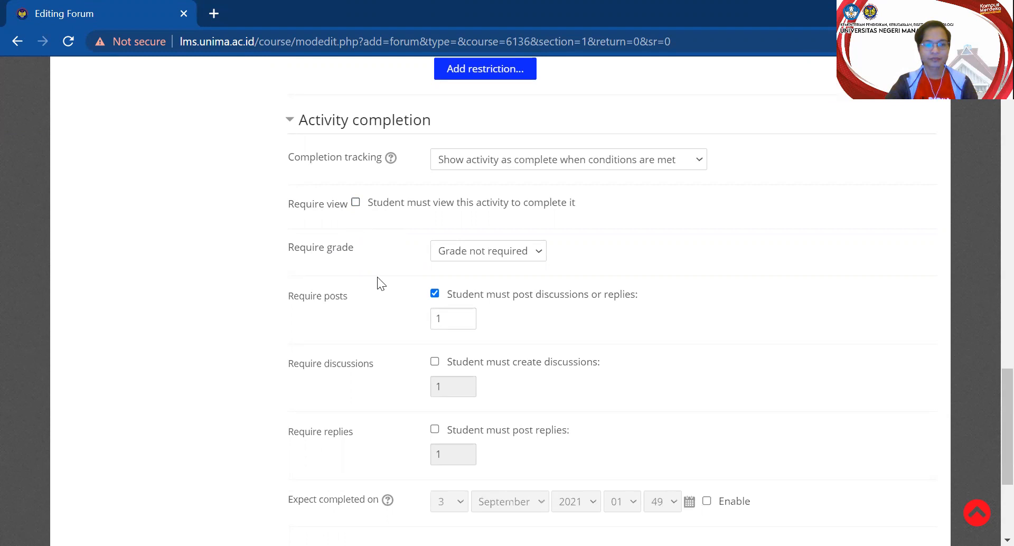
Examine the available Require grade options and the Require posts condition in the Activity completion settings.
left_click(460, 259)
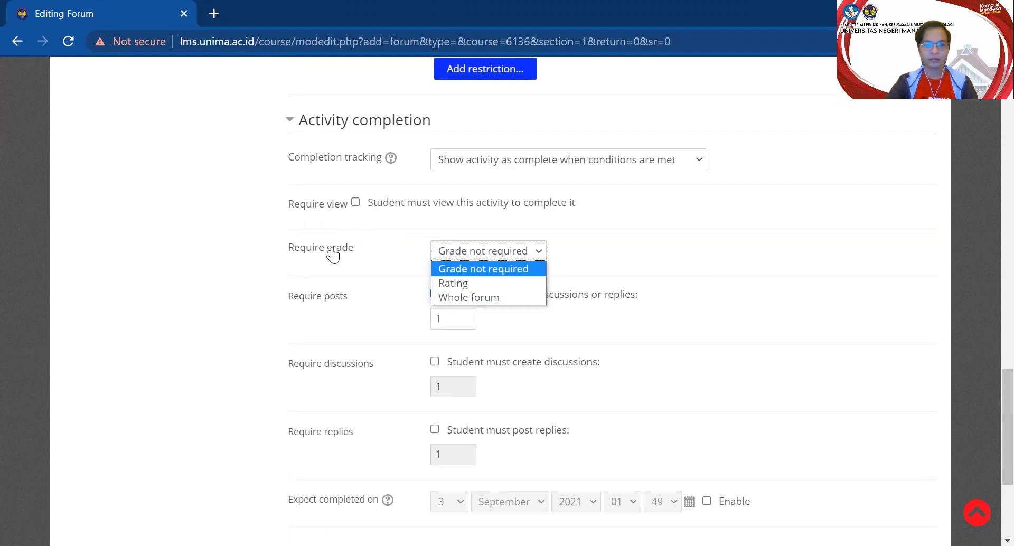
left_click(472, 256)
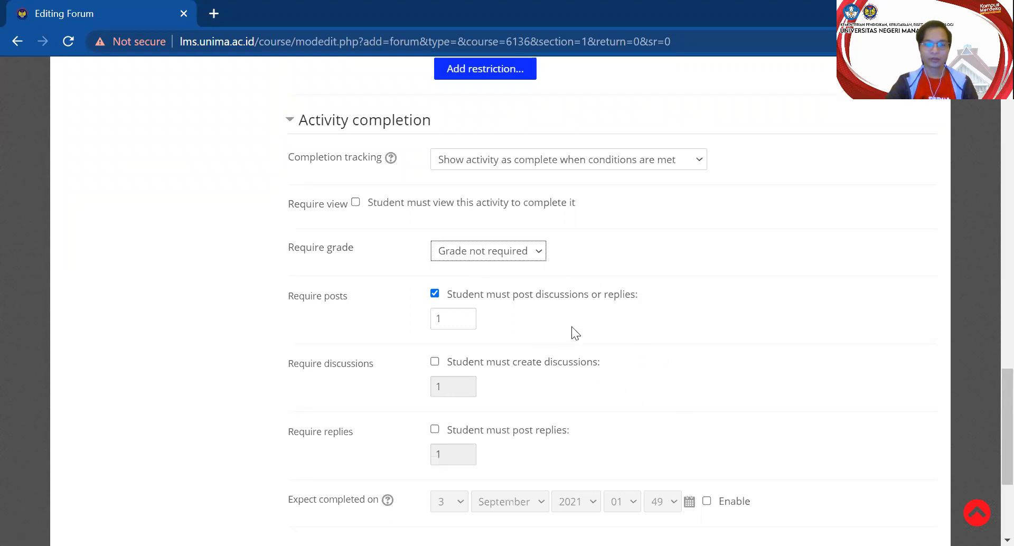
left_click(484, 259)
left_click(484, 259)
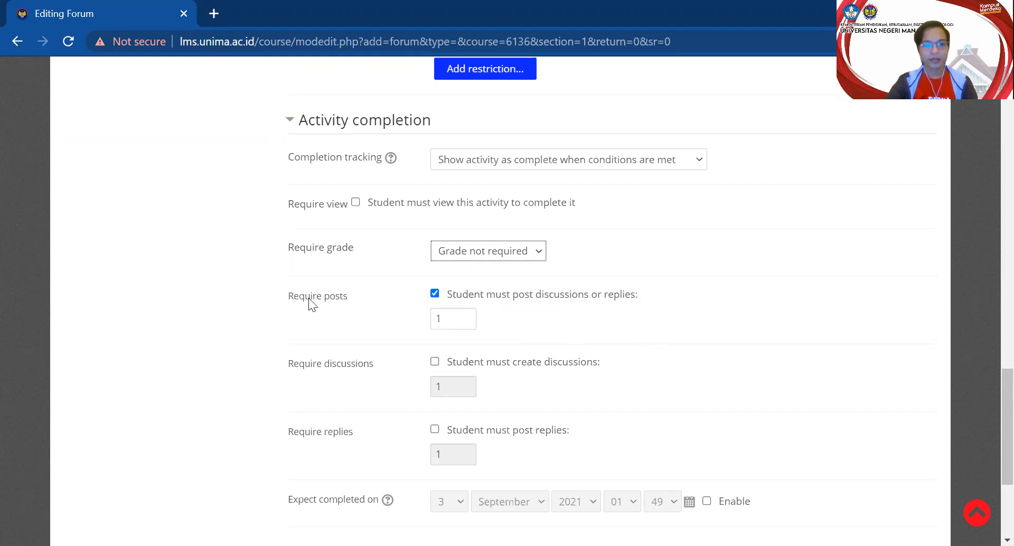
left_click(290, 298)
left_click_drag(349, 299, 294, 297)
left_click(279, 297)
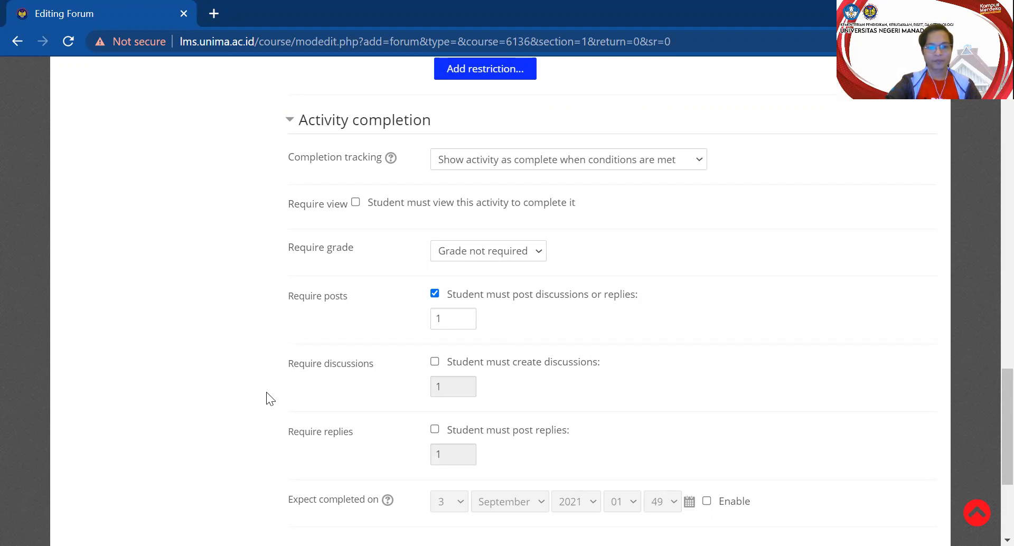
Enable the Require replies completion condition and set the required number of replies to 5.
scroll(267, 393, "down", 2)
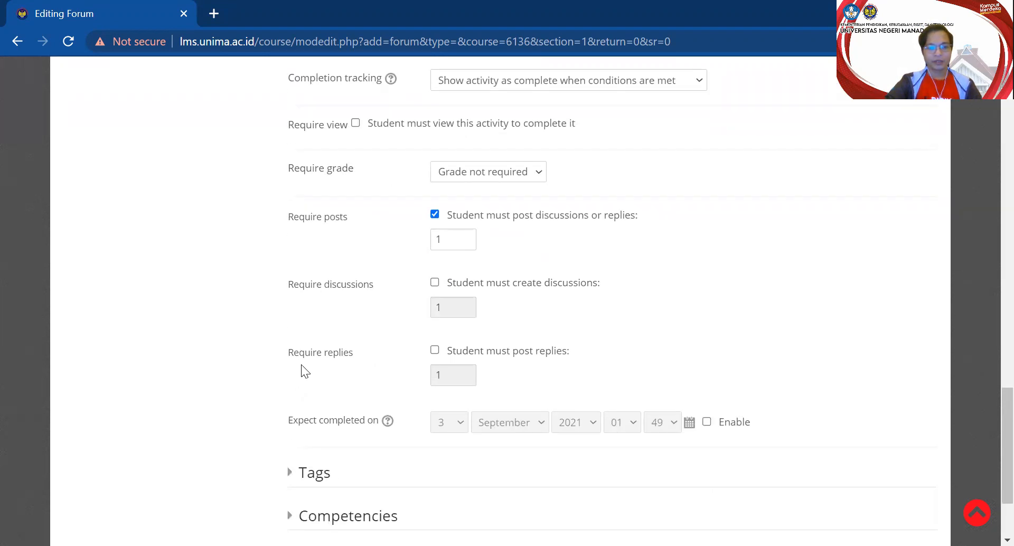
left_click(434, 350)
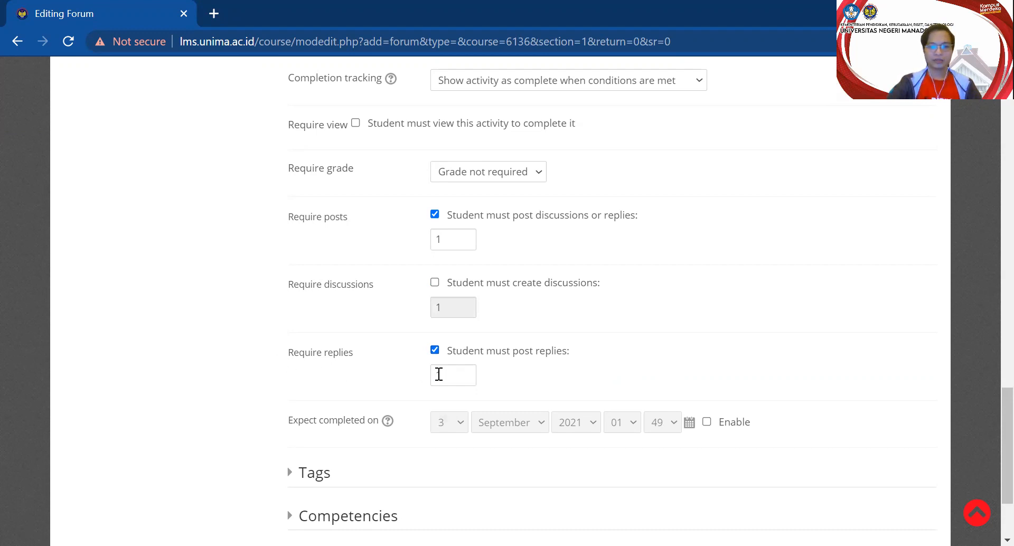
left_click_drag(461, 378, 413, 388)
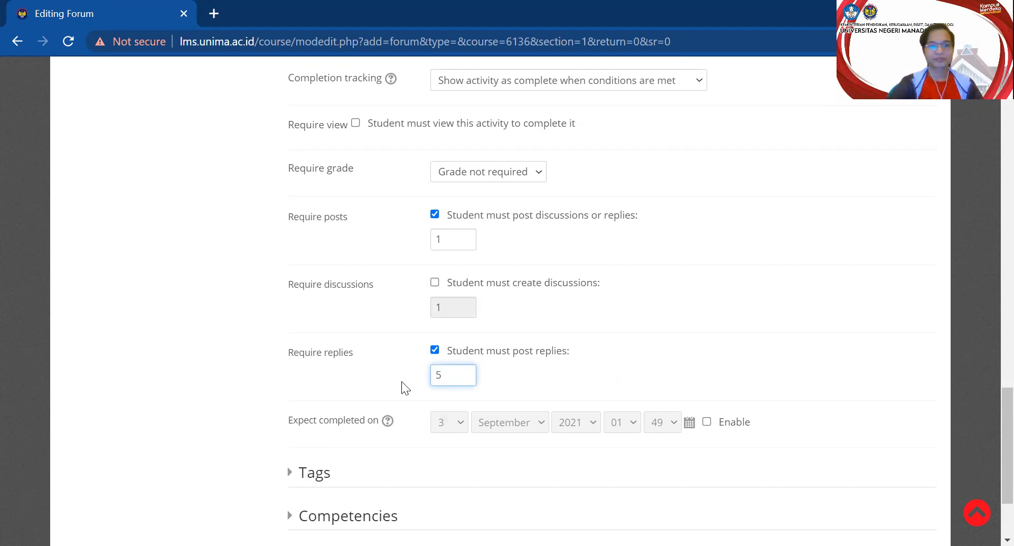
left_click(232, 407)
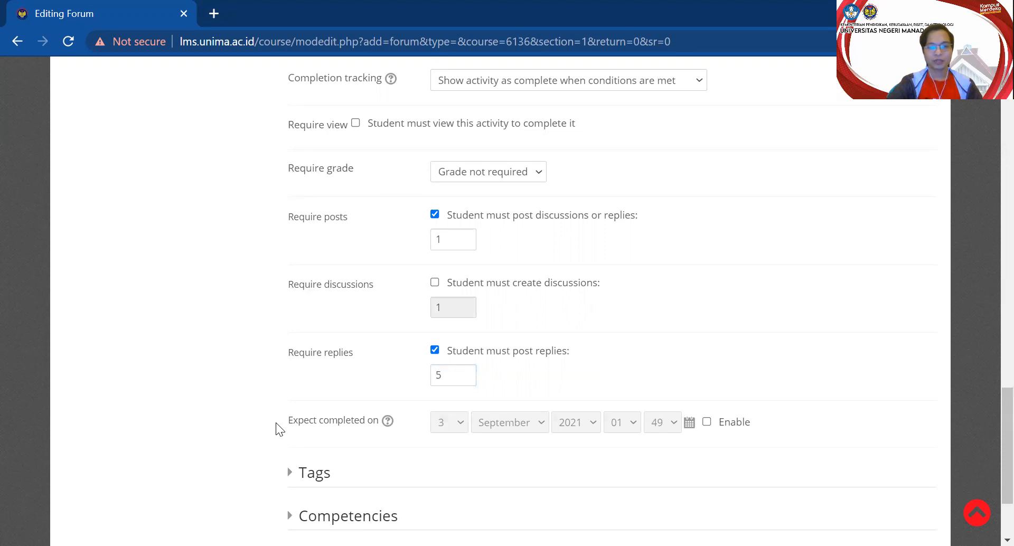
Recheck the forum's settings, then save the forum and display it.
scroll(276, 422, "up", 6)
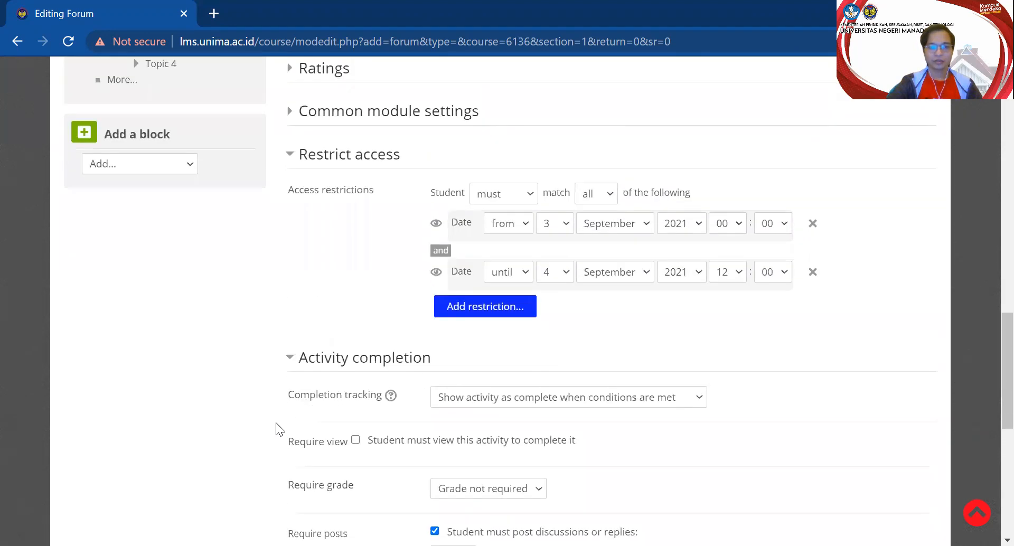
scroll(364, 315, "up", 11)
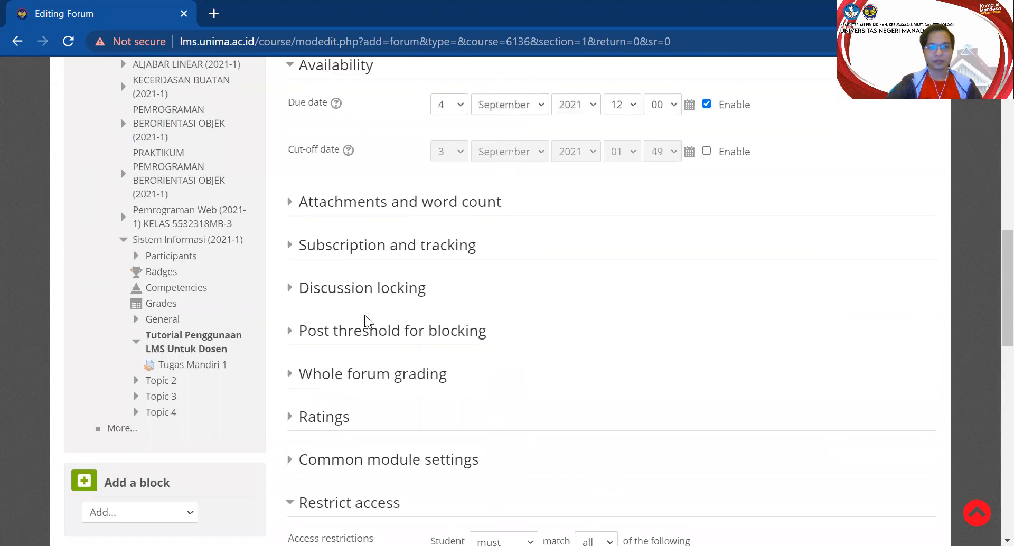
left_click_drag(348, 310, 299, 308)
left_click(281, 310)
scroll(363, 349, "down", 10)
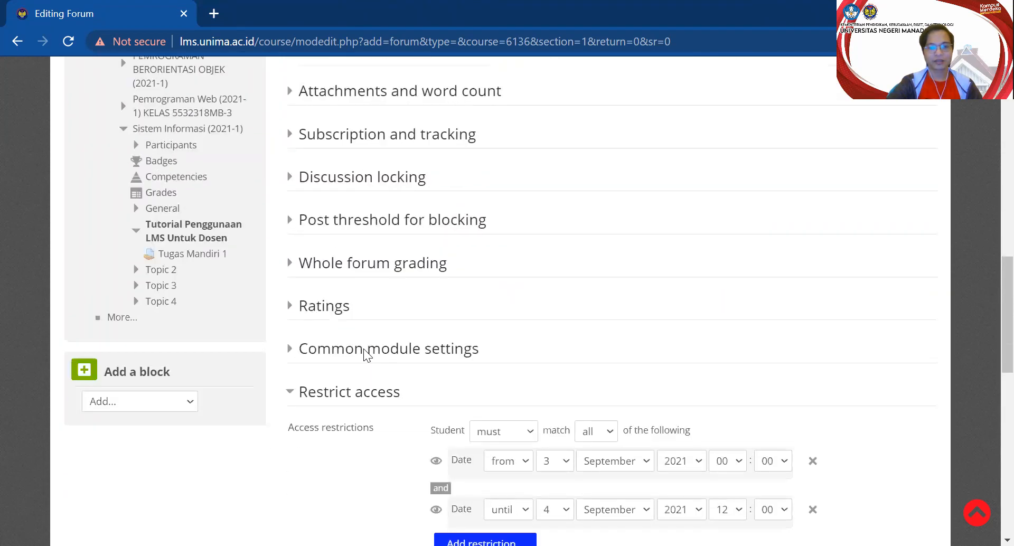
scroll(363, 348, "down", 6)
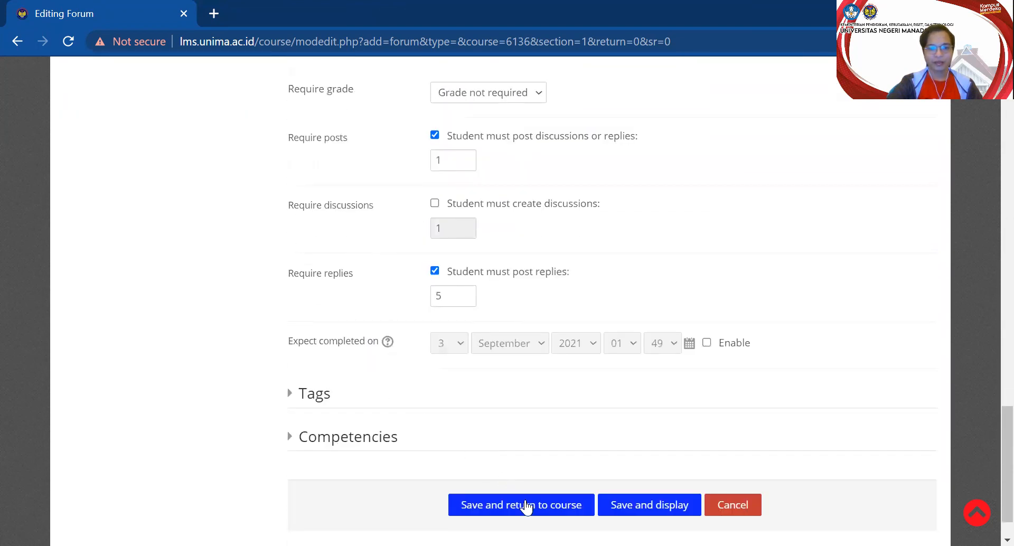
left_click(643, 507)
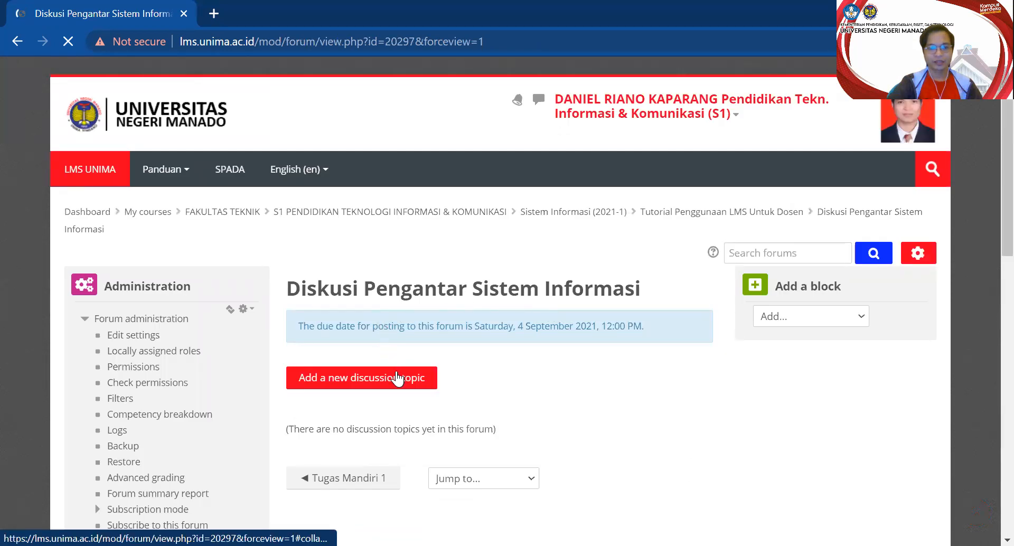
Start a new discussion topic in the forum with the subject "Diskusi Pengantar Teknologi Informasi".
left_click(365, 384)
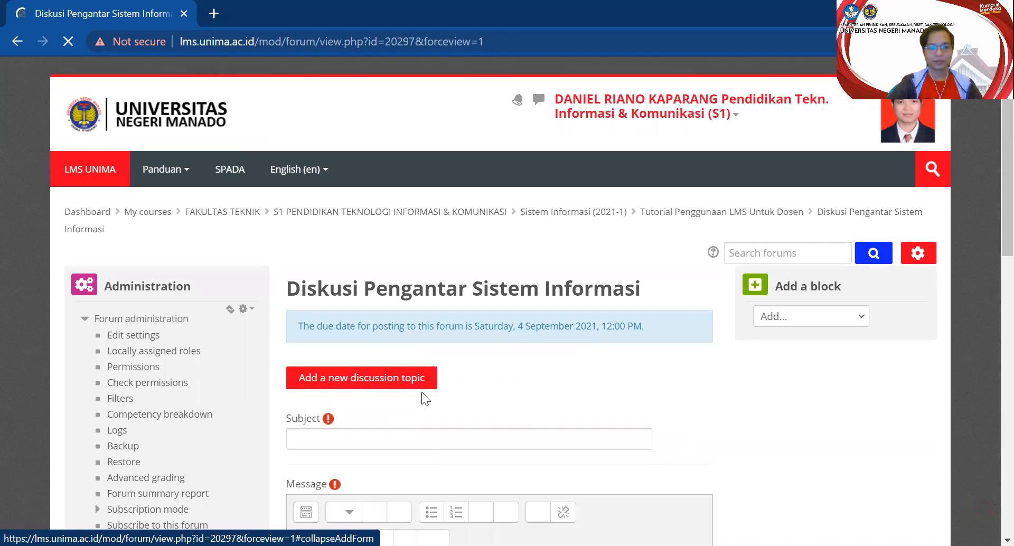
scroll(431, 396, "down", 5)
scroll(443, 388, "down", 3)
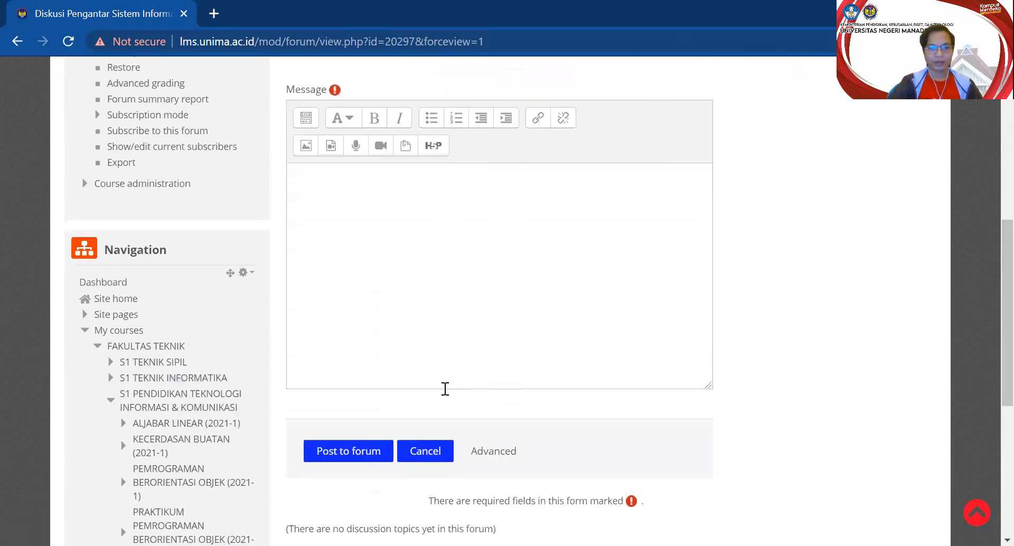
scroll(444, 369, "up", 3)
left_click(413, 196)
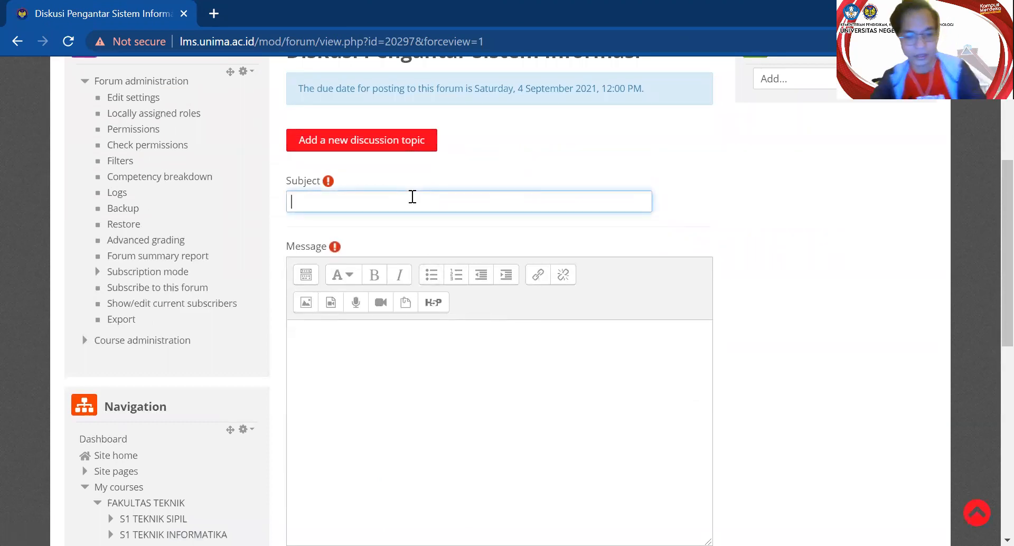
type("Dis")
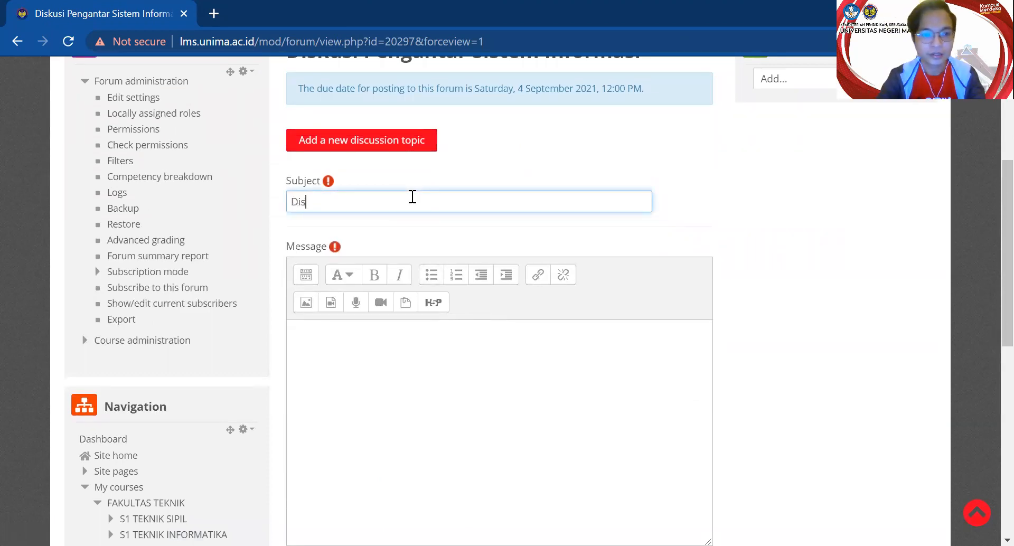
type("kusi Peng")
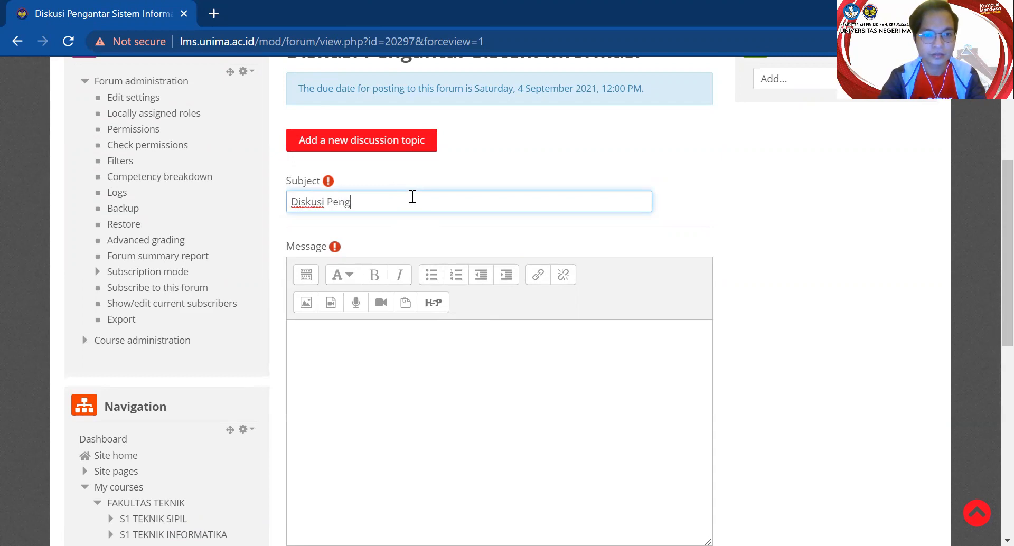
type("a")
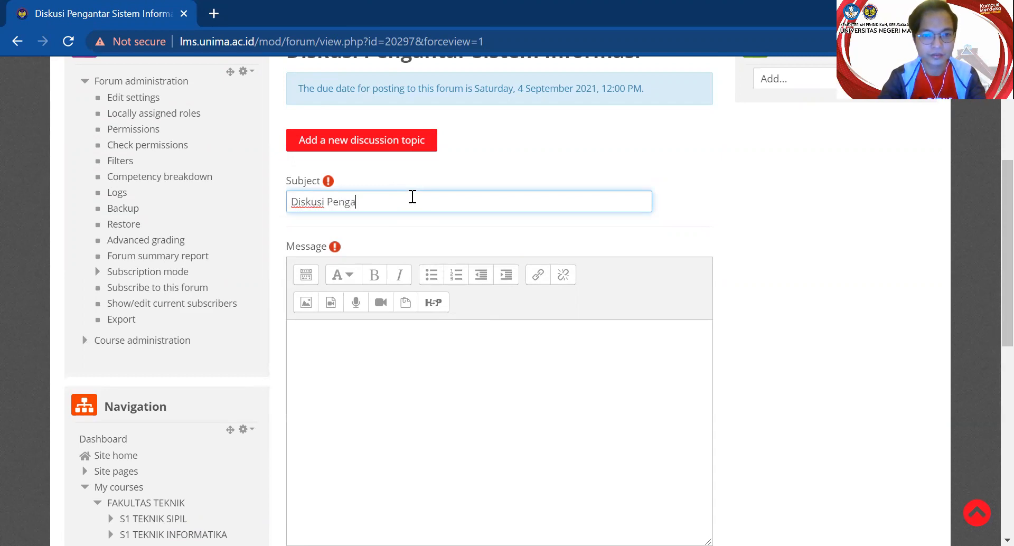
type("ntar Tek")
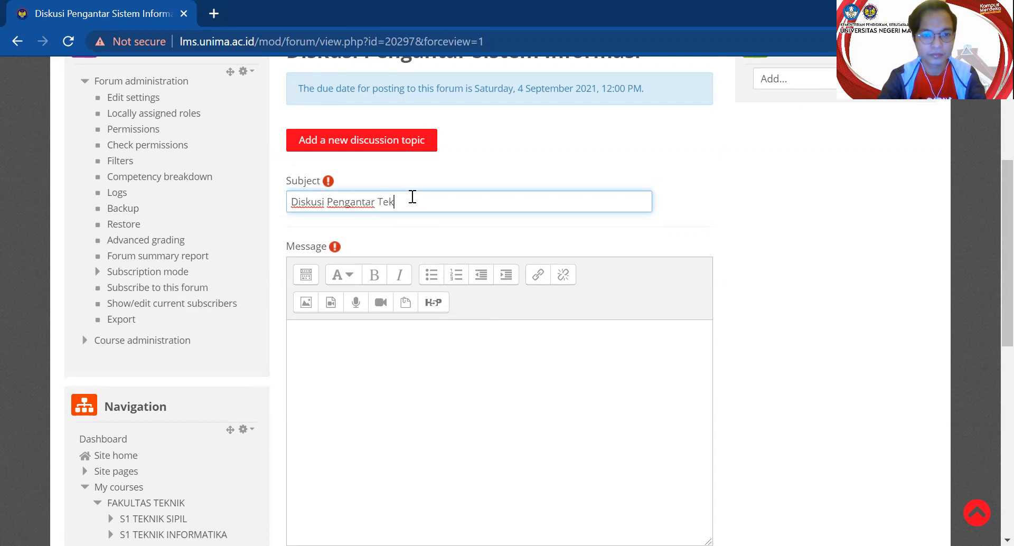
type("nologi Informasi")
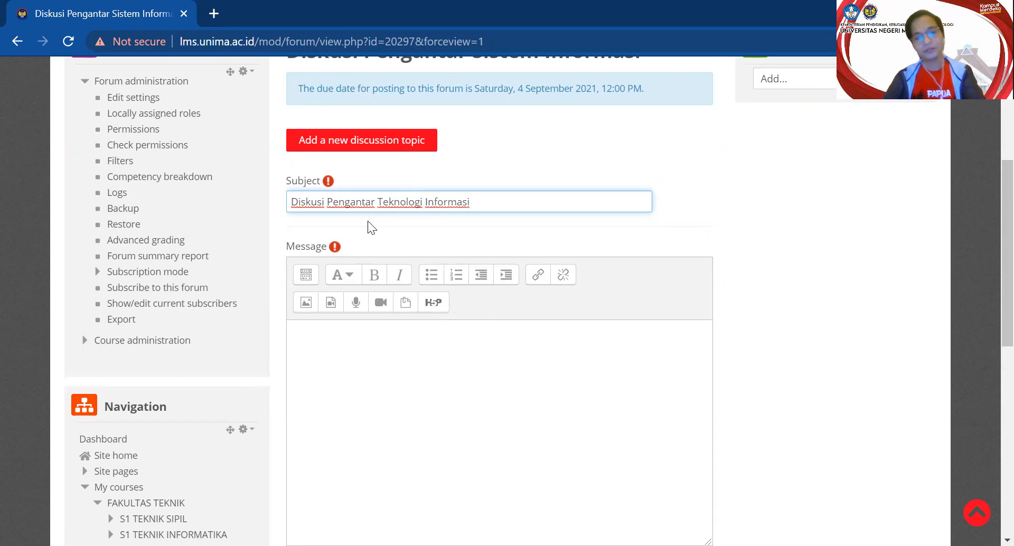
Begin the discussion message with the line "Diskusikanlah:" and start a numbered list below it.
left_click(489, 352)
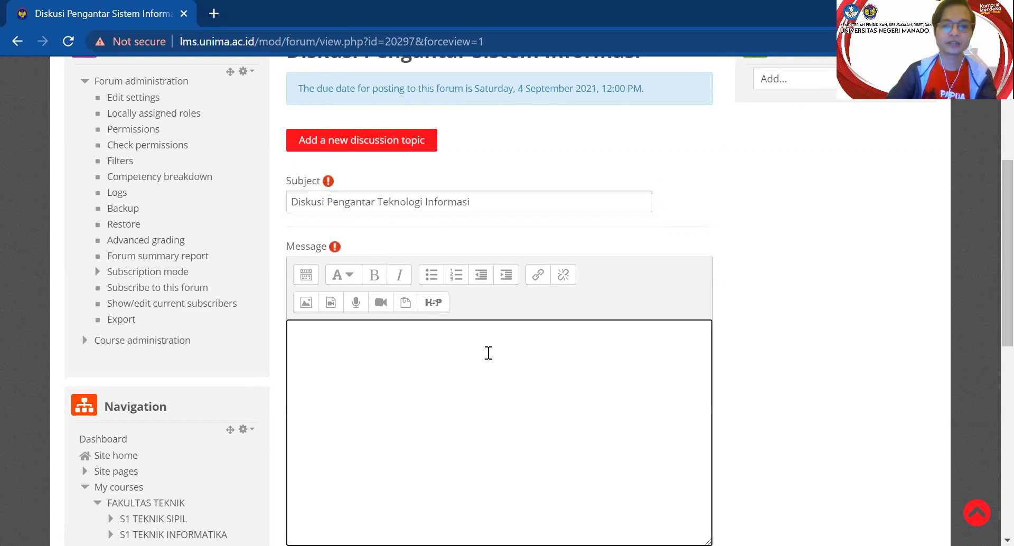
scroll(488, 353, "down", 1)
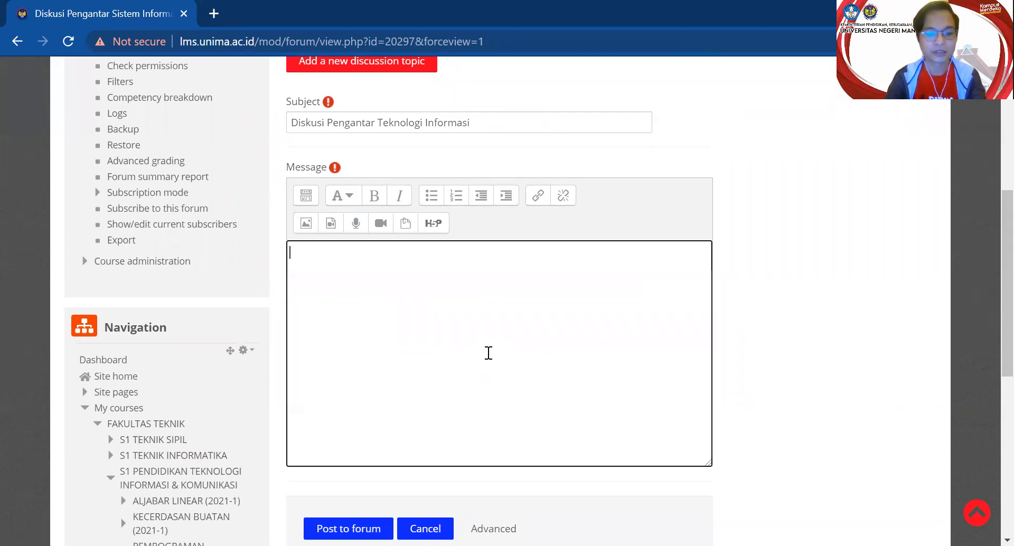
type("Disku")
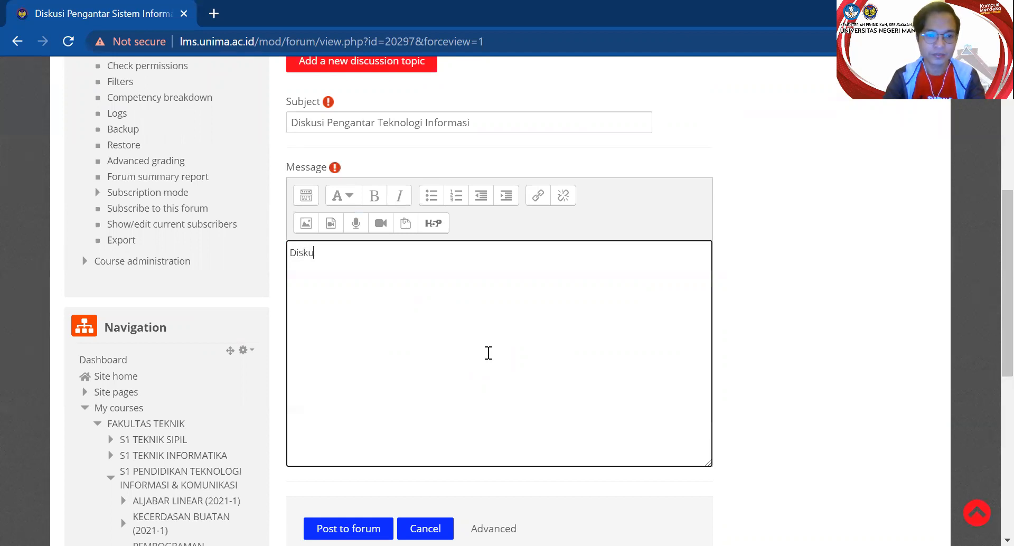
type("sikanlah ")
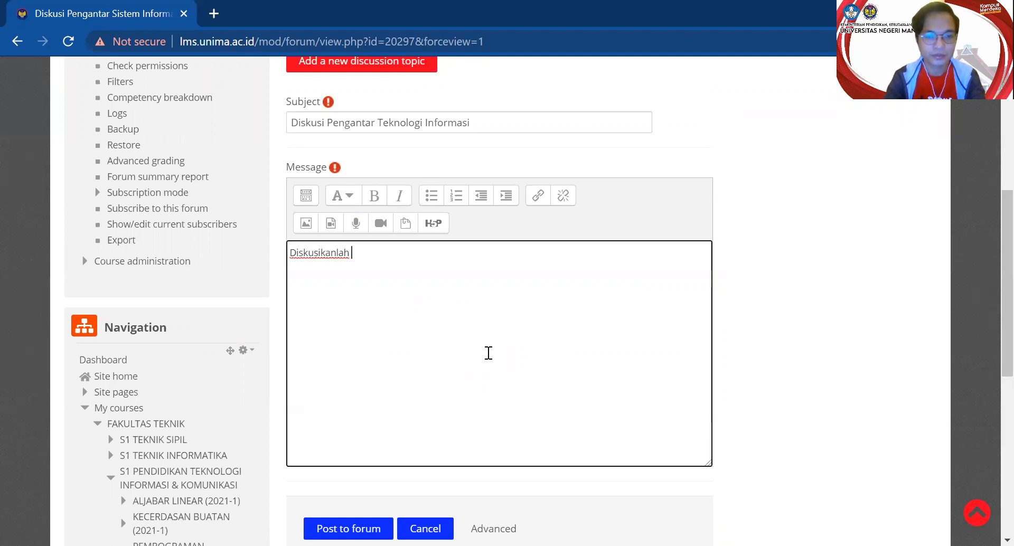
type(":")
key("Return")
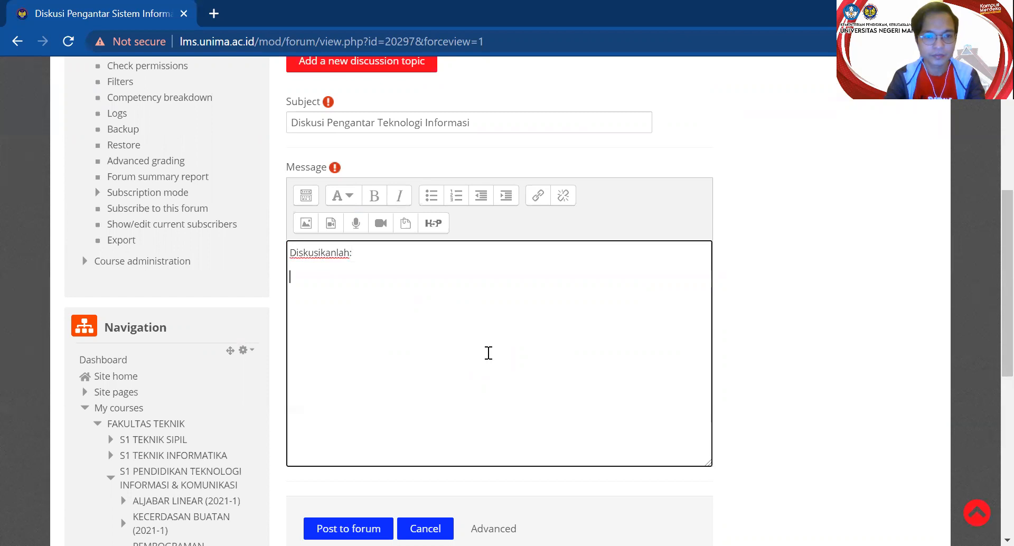
left_click(447, 199)
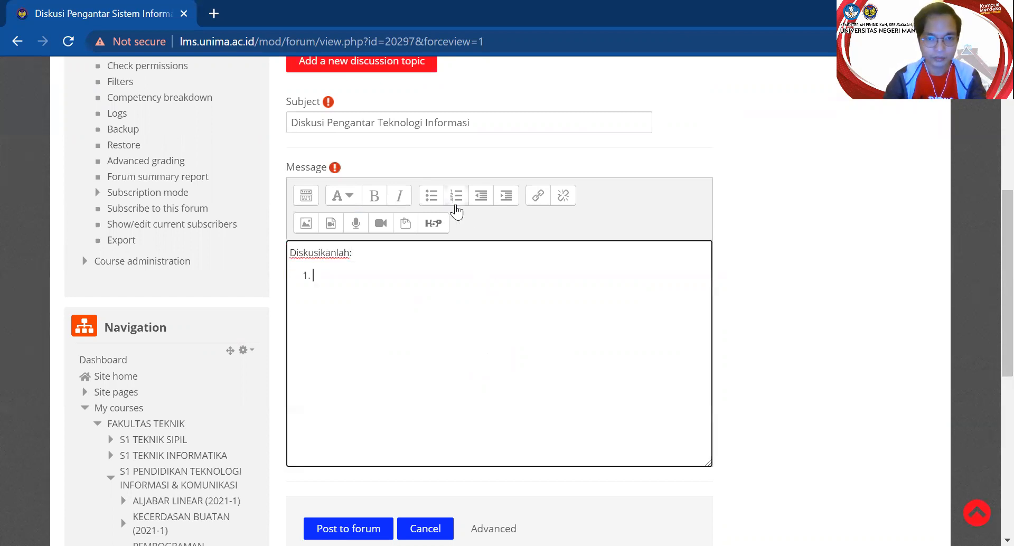
type("Siste")
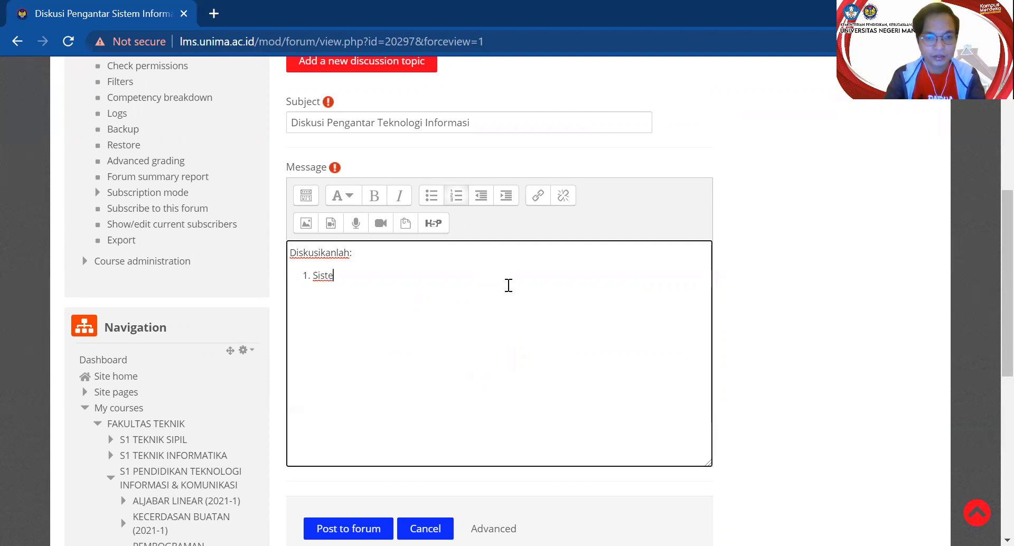
key("BackSpace")
key("BackSpace")
key("BackSpace")
key("BackSpace")
key("BackSpace")
List three prompts: "Paling sedikit 2 sistem informasi yang kamu sering gunakan untuk membantu aktifitasmu.", an explanation of one system, and its input -> proses -> output example.
type("Platf")
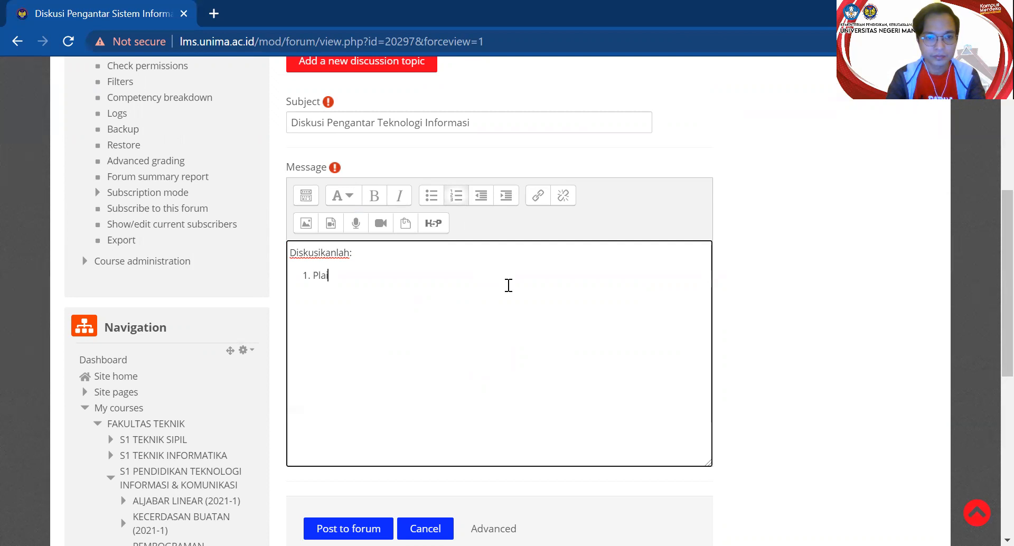
key("BackSpace")
key("BackSpace")
type("aling sedik")
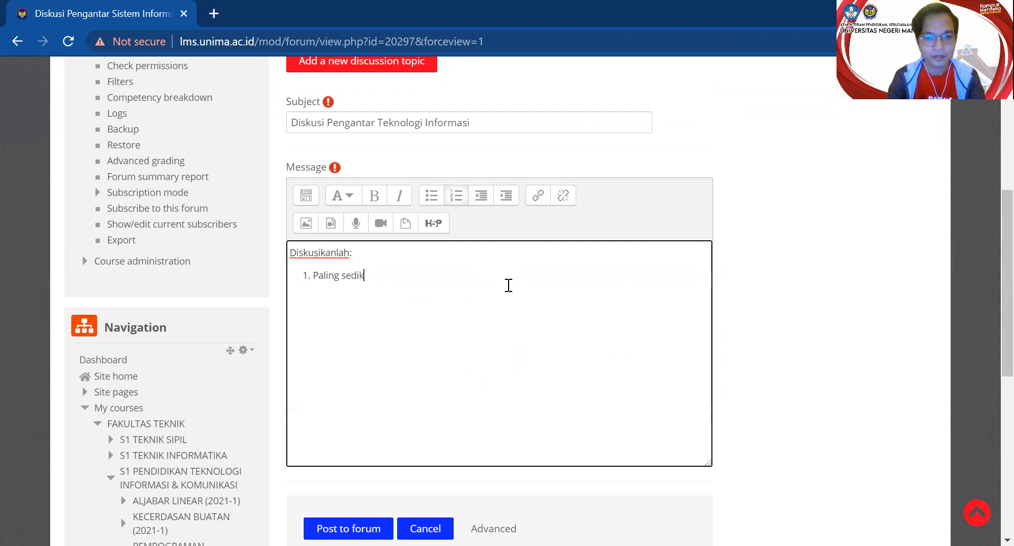
type("it 2 sistm")
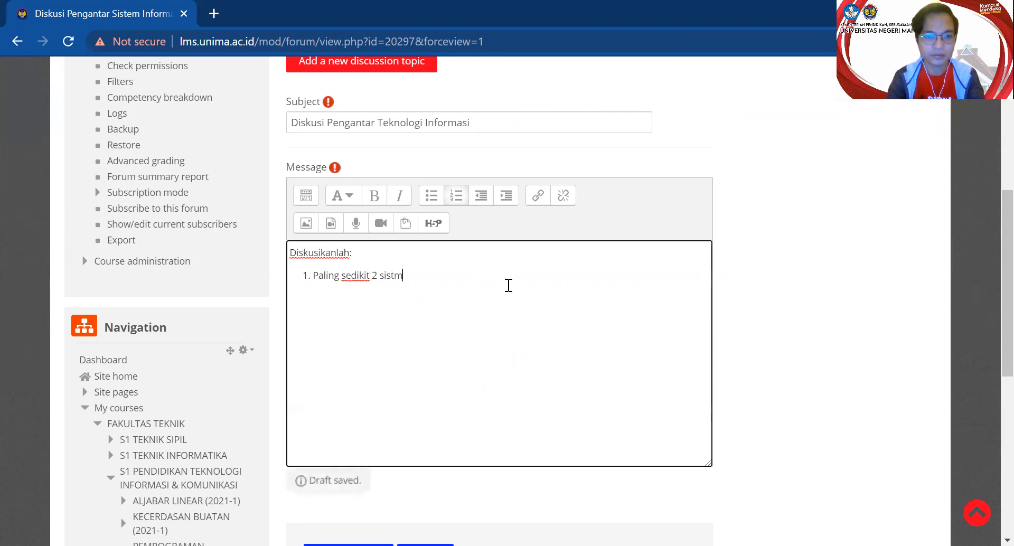
key("BackSpace")
key("BackSpace")
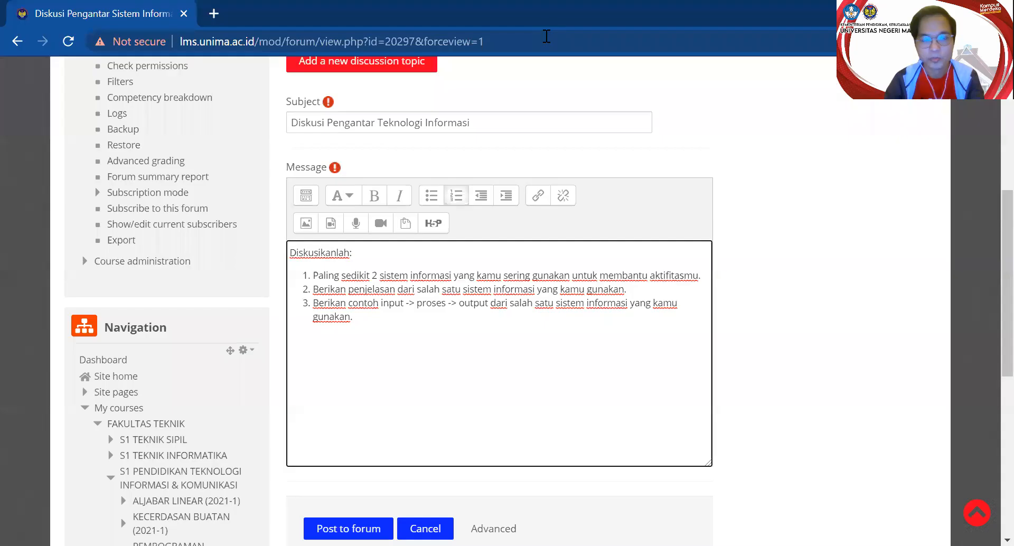
Post the finished discussion topic "Diskusi Pengantar Teknologi Informasi" to the forum.
left_click(726, 165)
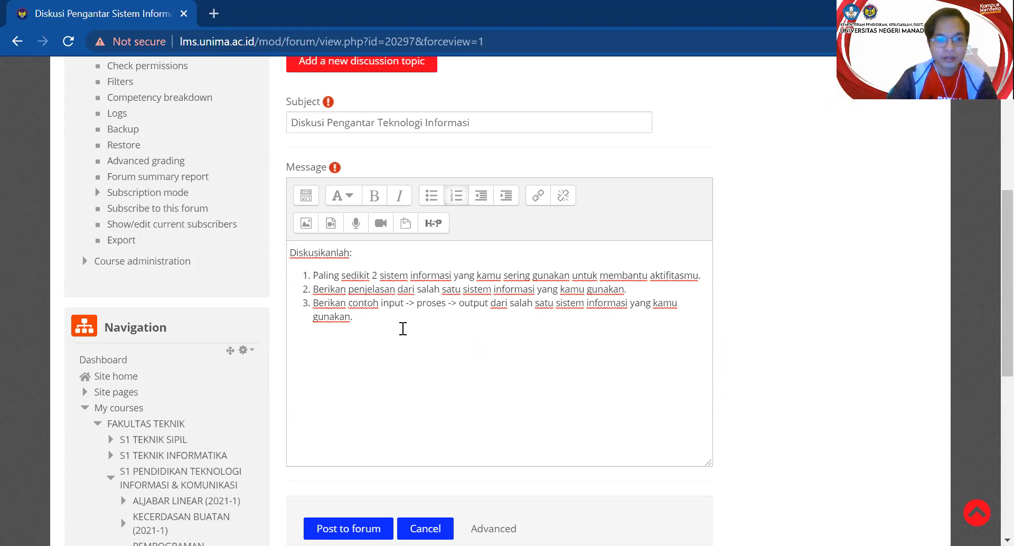
scroll(432, 353, "down", 1)
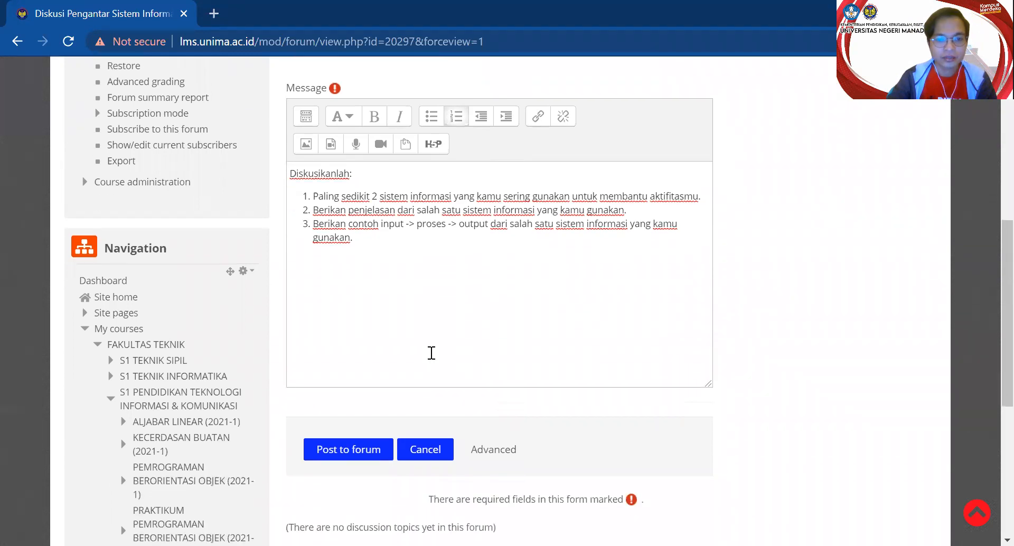
left_click(363, 453)
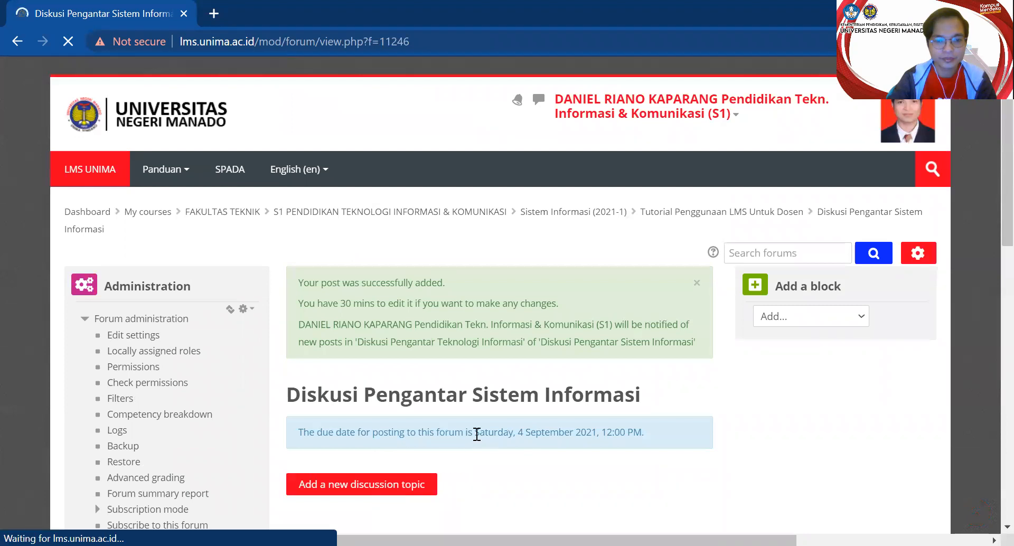
Open the posted discussion "Diskusi Pengantar Teknologi Informasi" from the forum's discussion list and review its message text.
scroll(477, 434, "down", 3)
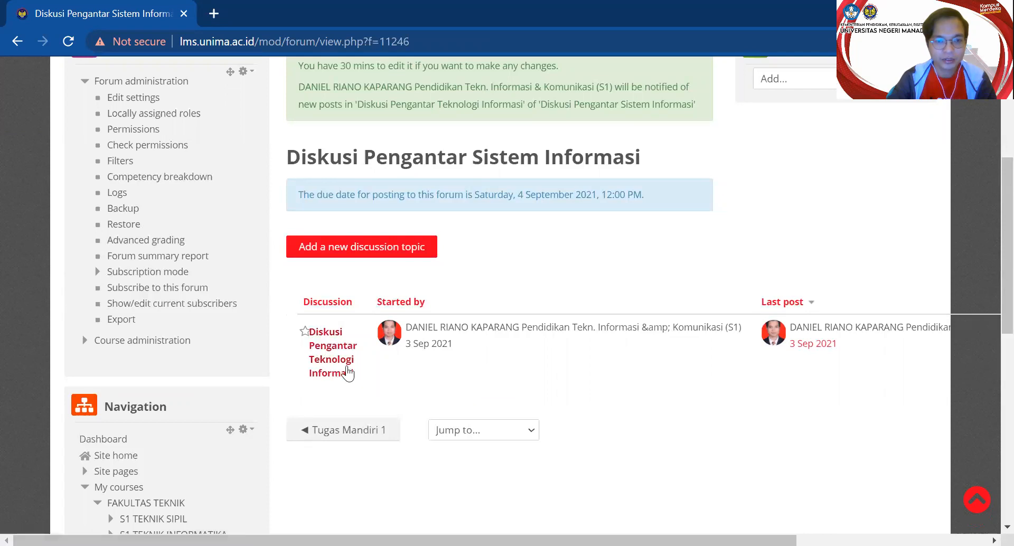
left_click(334, 368)
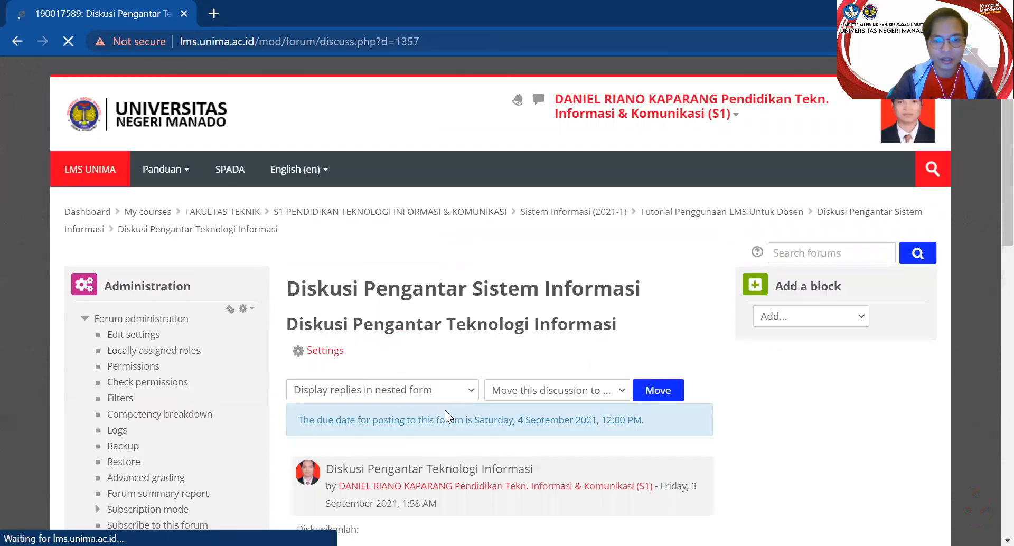
scroll(444, 410, "down", 5)
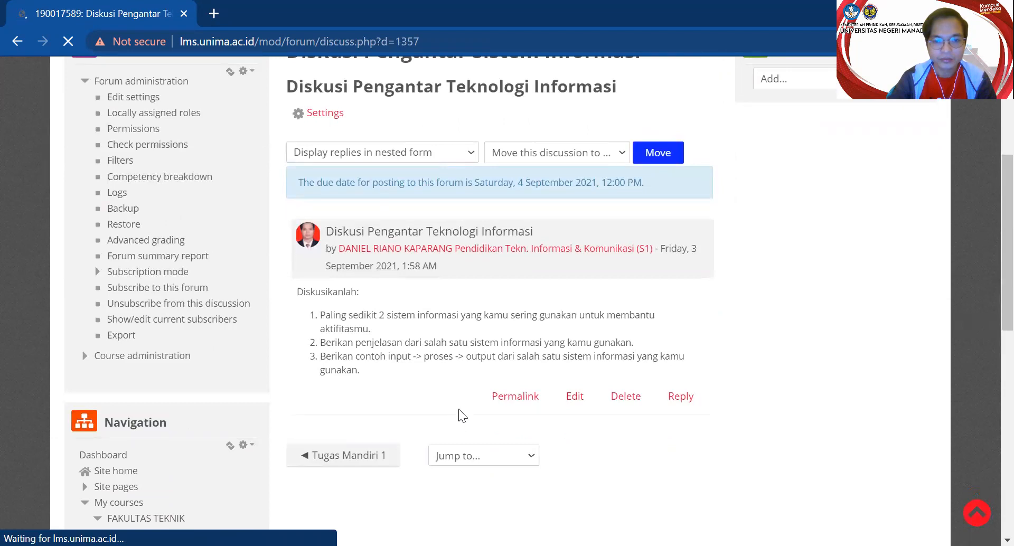
left_click(371, 374)
left_click_drag(371, 374, 290, 300)
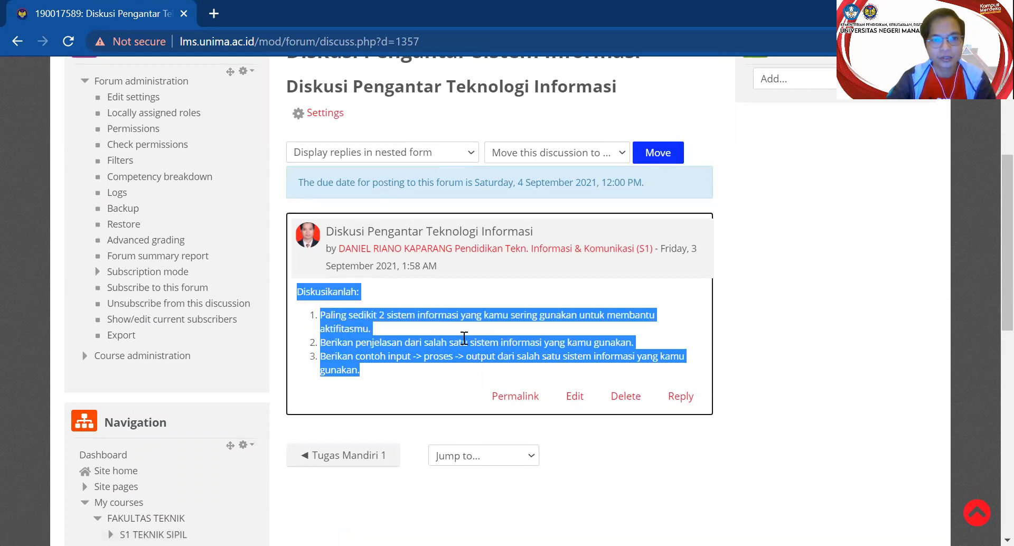
left_click(442, 341)
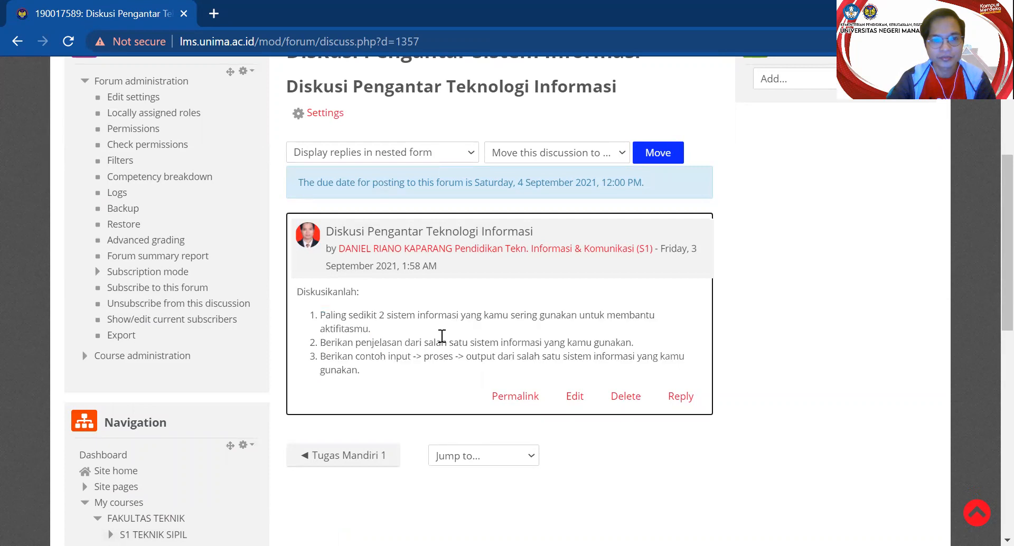
Pin the discussion "Diskusi Pengantar Teknologi Informasi" through its discussion settings.
scroll(463, 345, "up", 3)
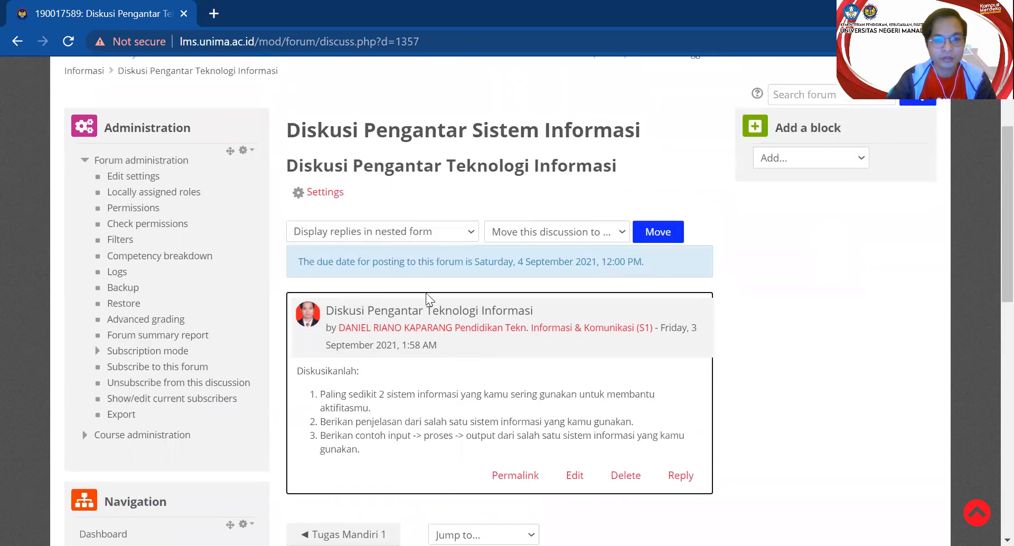
left_click(329, 194)
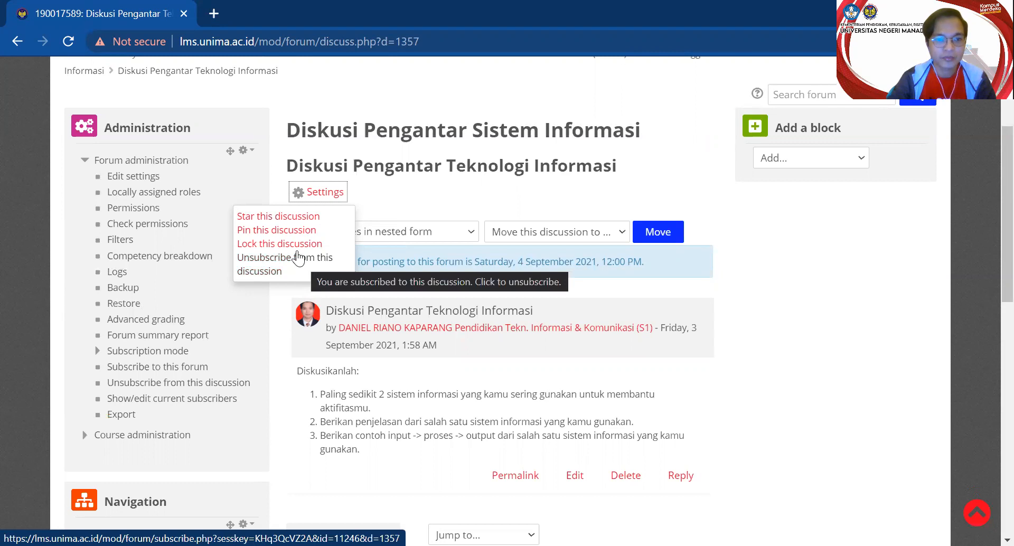
left_click(271, 232)
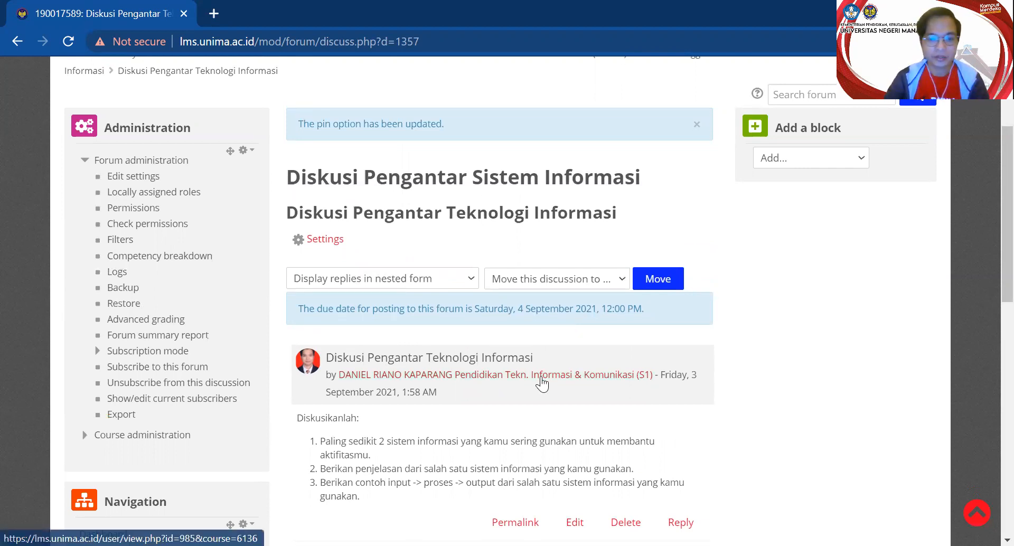
Open the reply form under the discussion's opening post and look over the post together with the empty reply area.
scroll(539, 386, "down", 1)
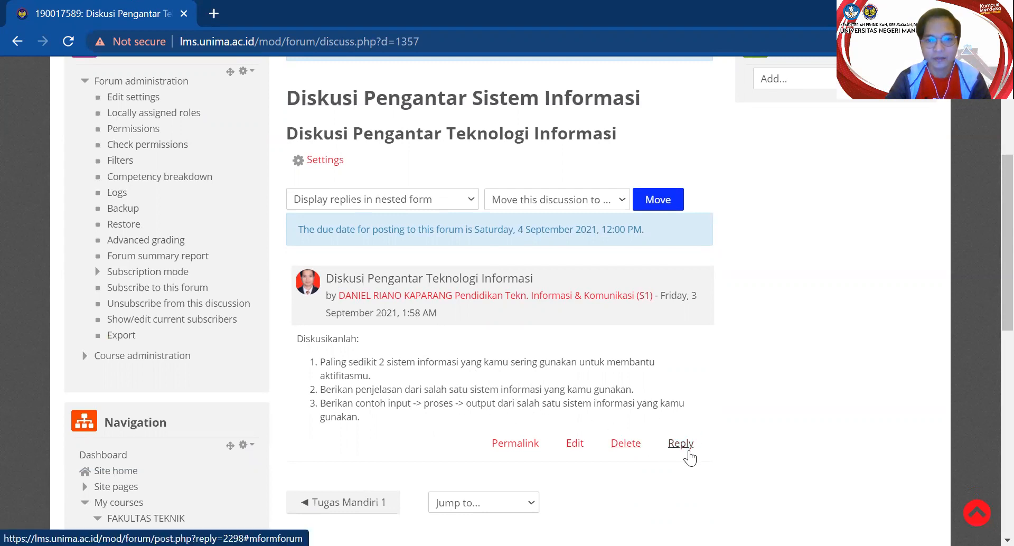
scroll(590, 401, "down", 1)
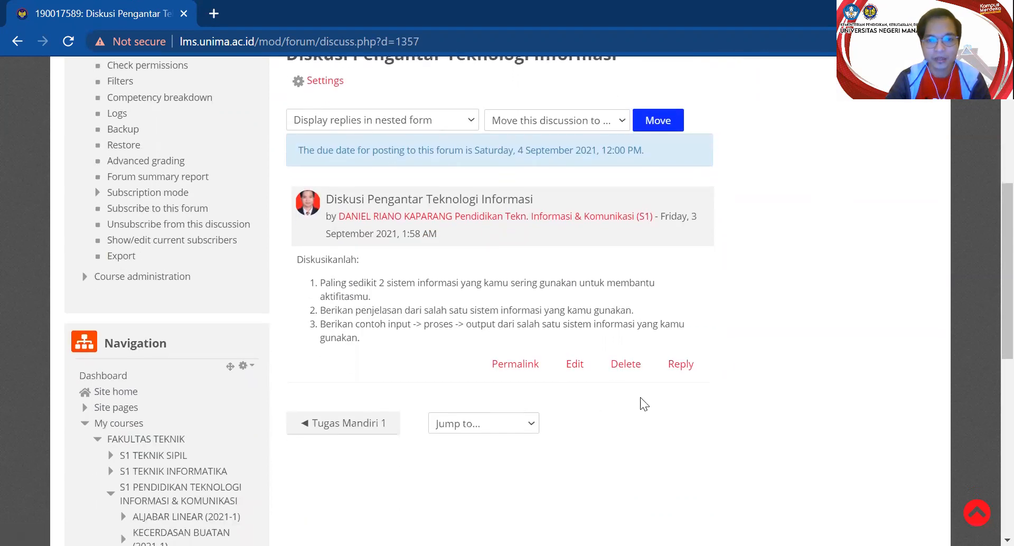
left_click(681, 364)
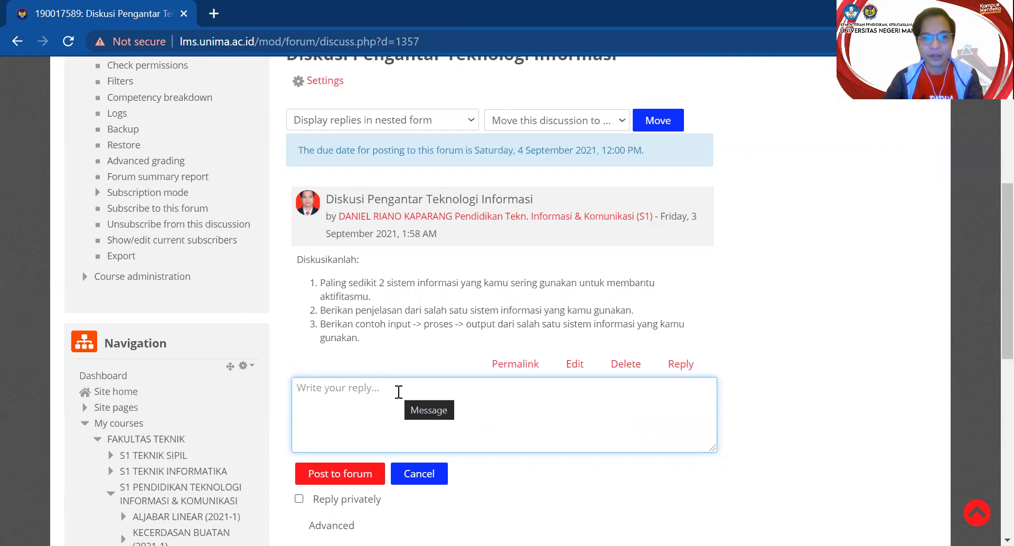
scroll(464, 425, "up", 3)
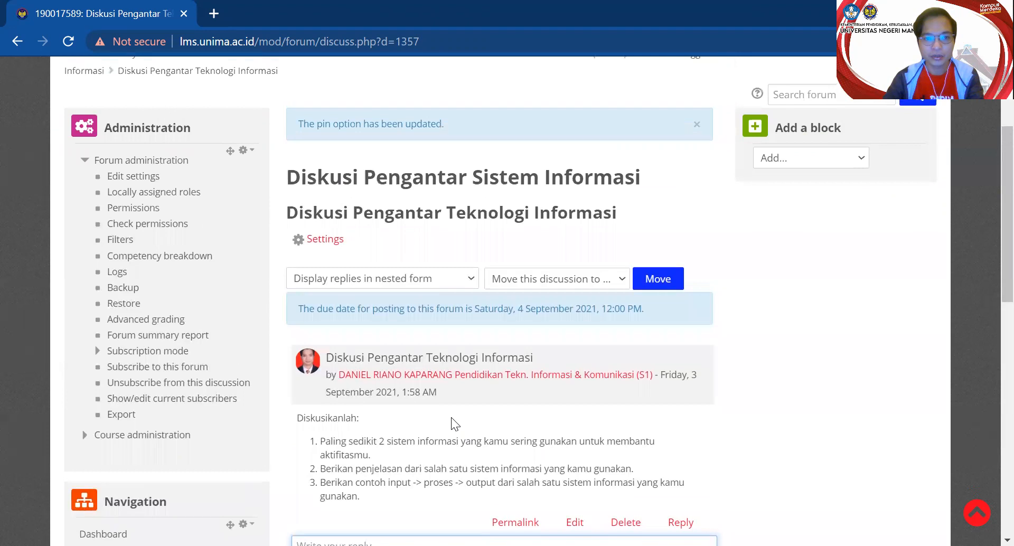
scroll(414, 402, "down", 3)
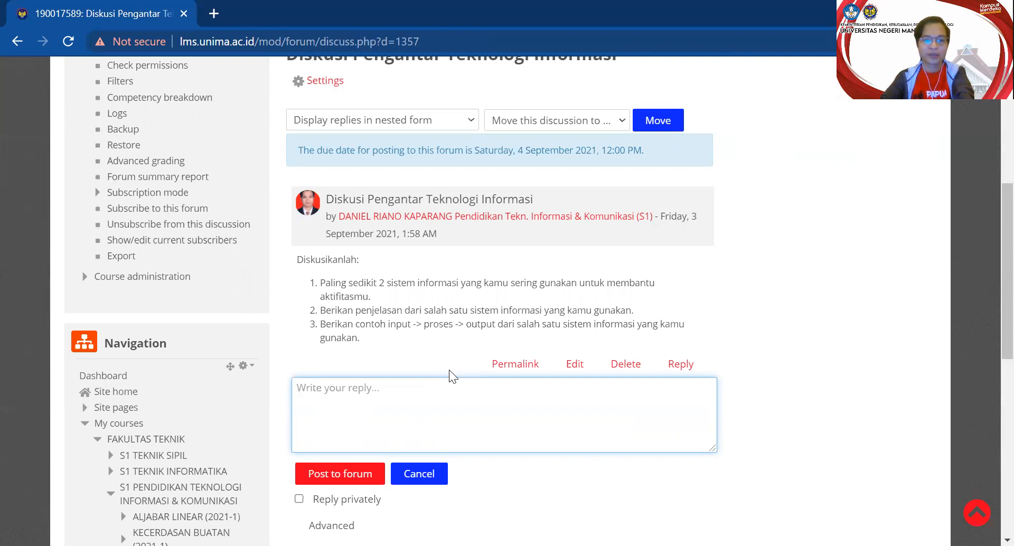
scroll(520, 370, "up", 5)
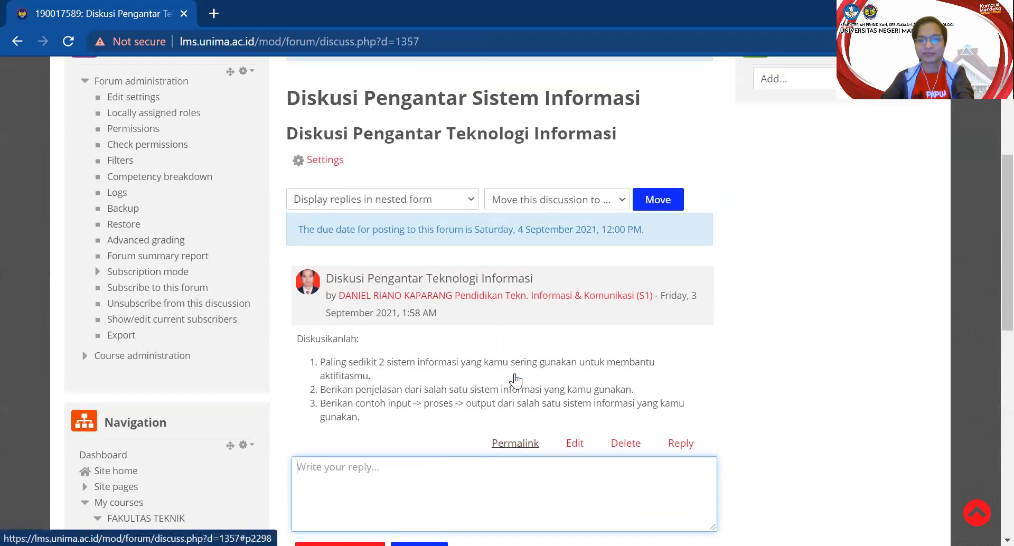